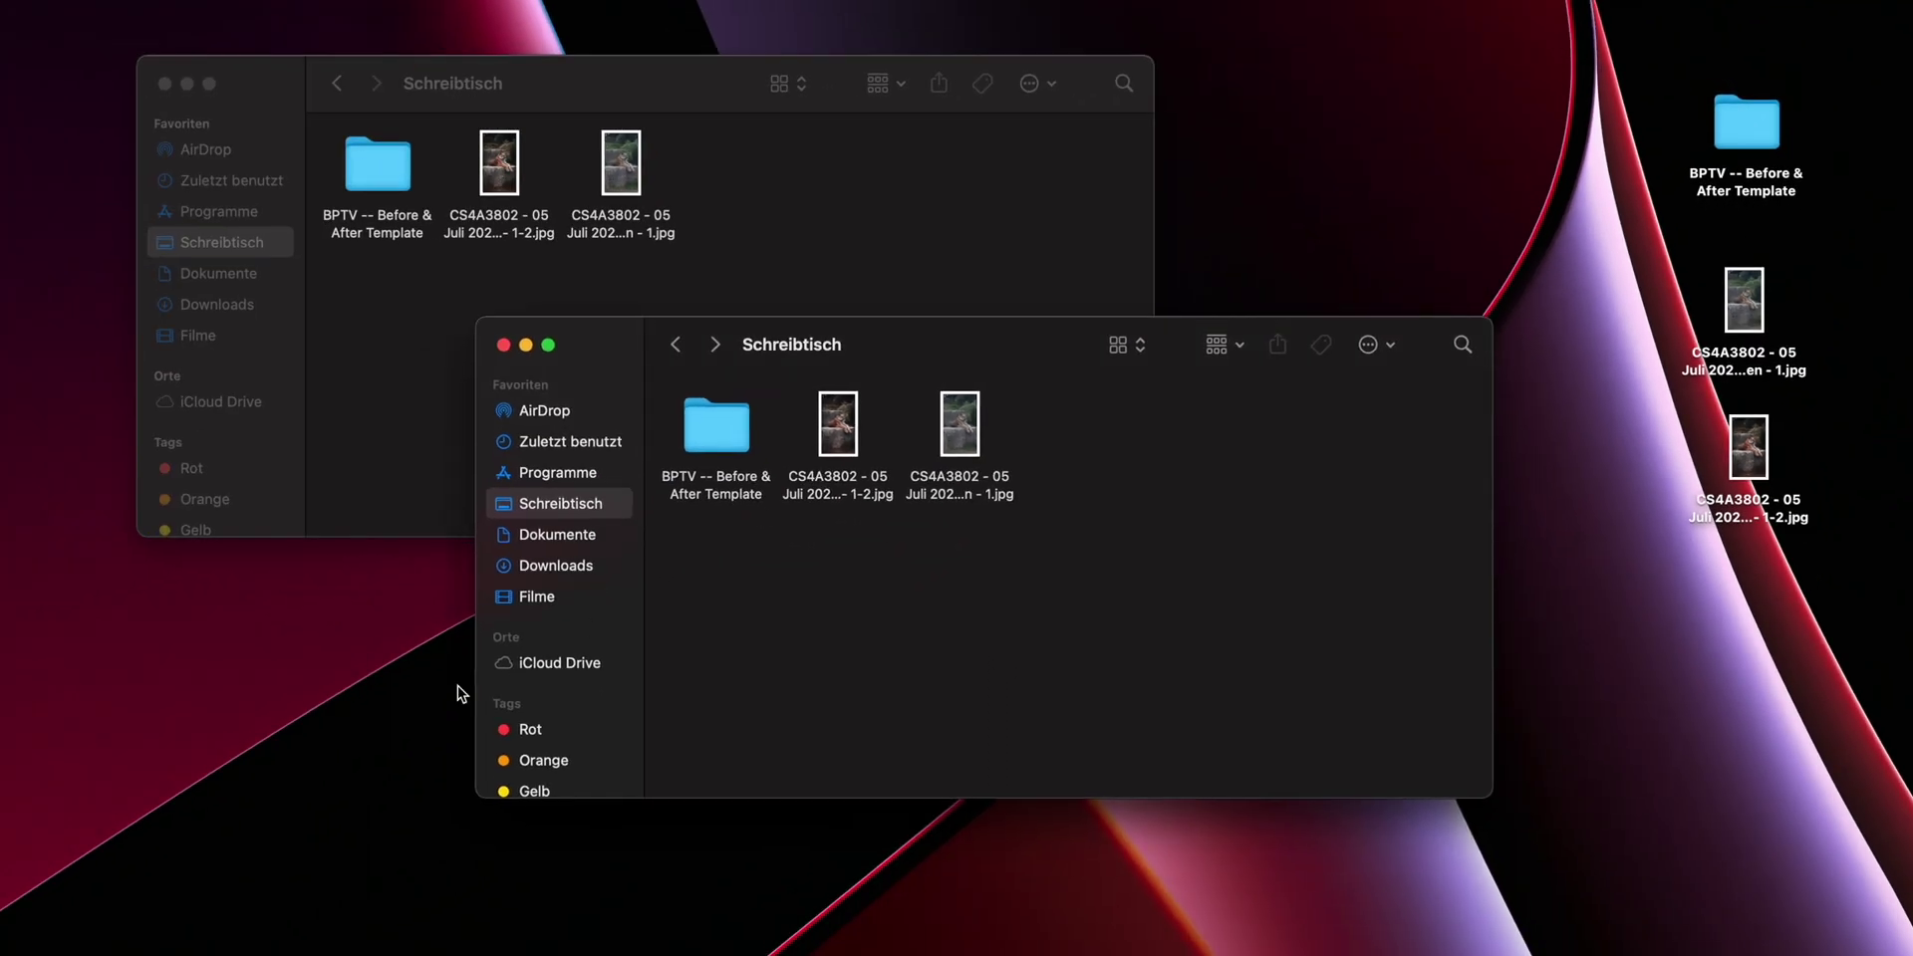
# Move the BPTV -- Before & After Template folder from the Desktop into Filme/Motion Templates/Titles
pyautogui.click(536, 597)
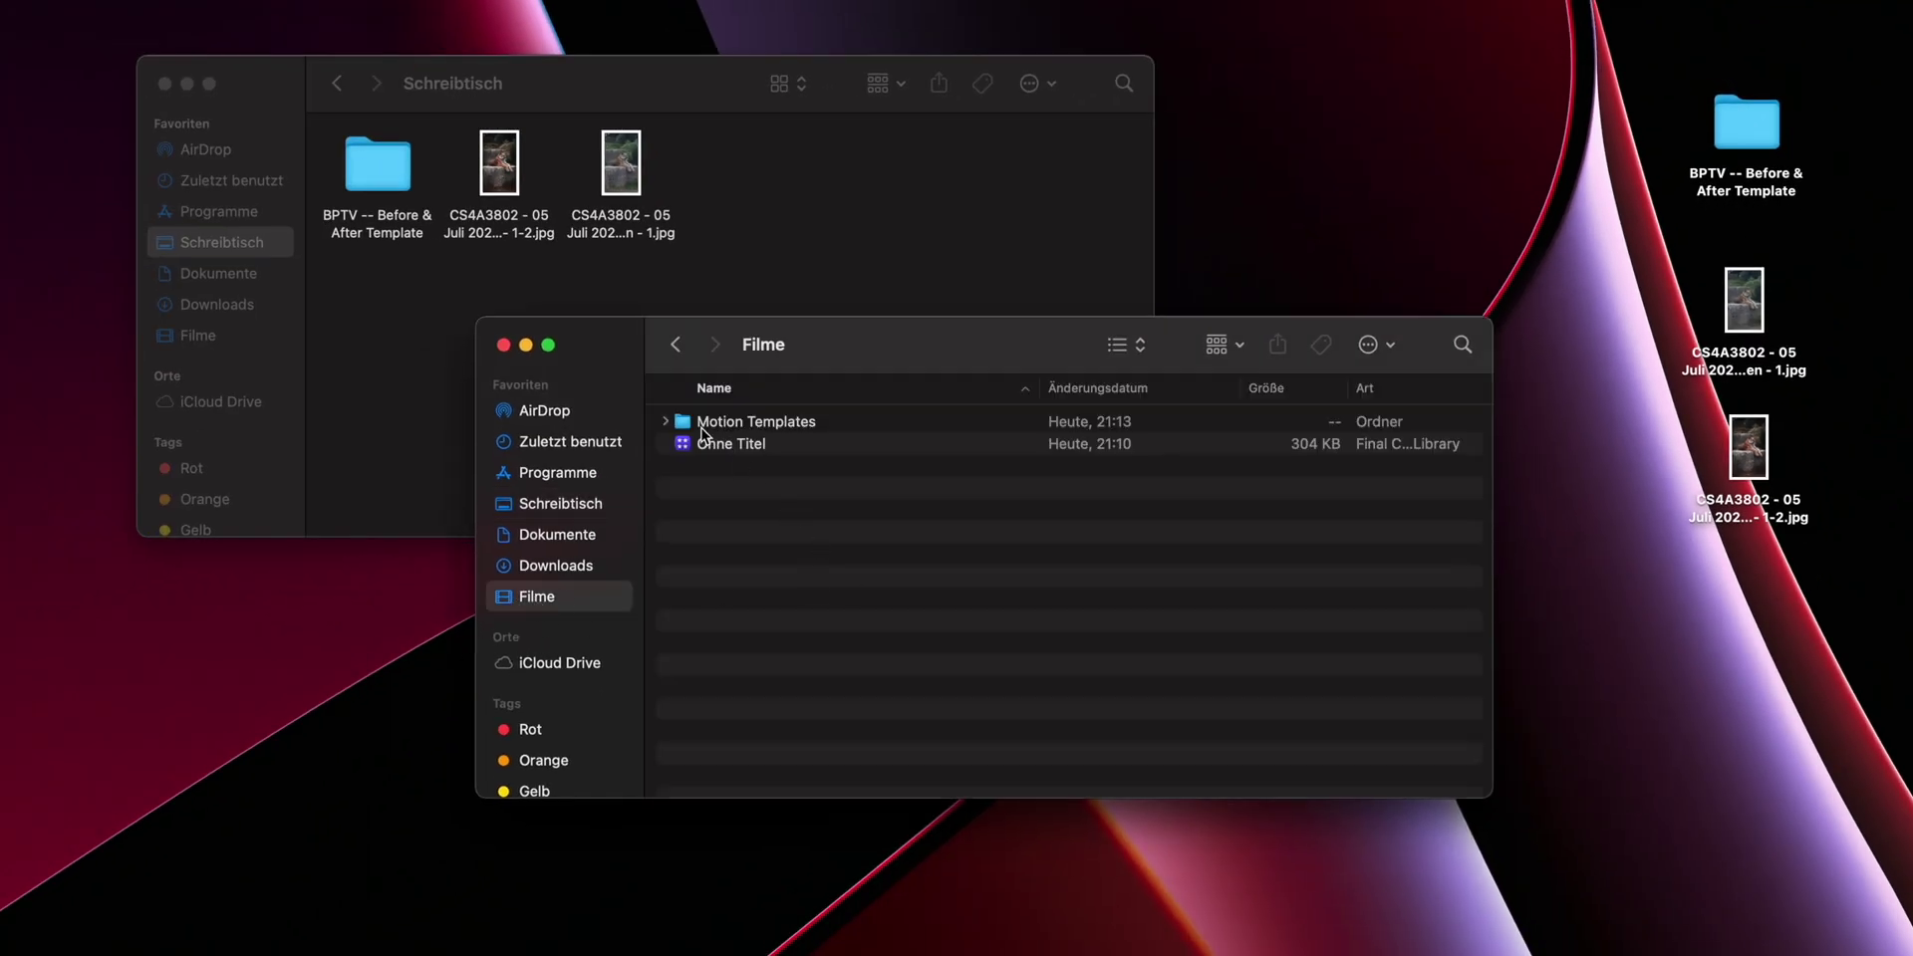
pyautogui.doubleClick(681, 429)
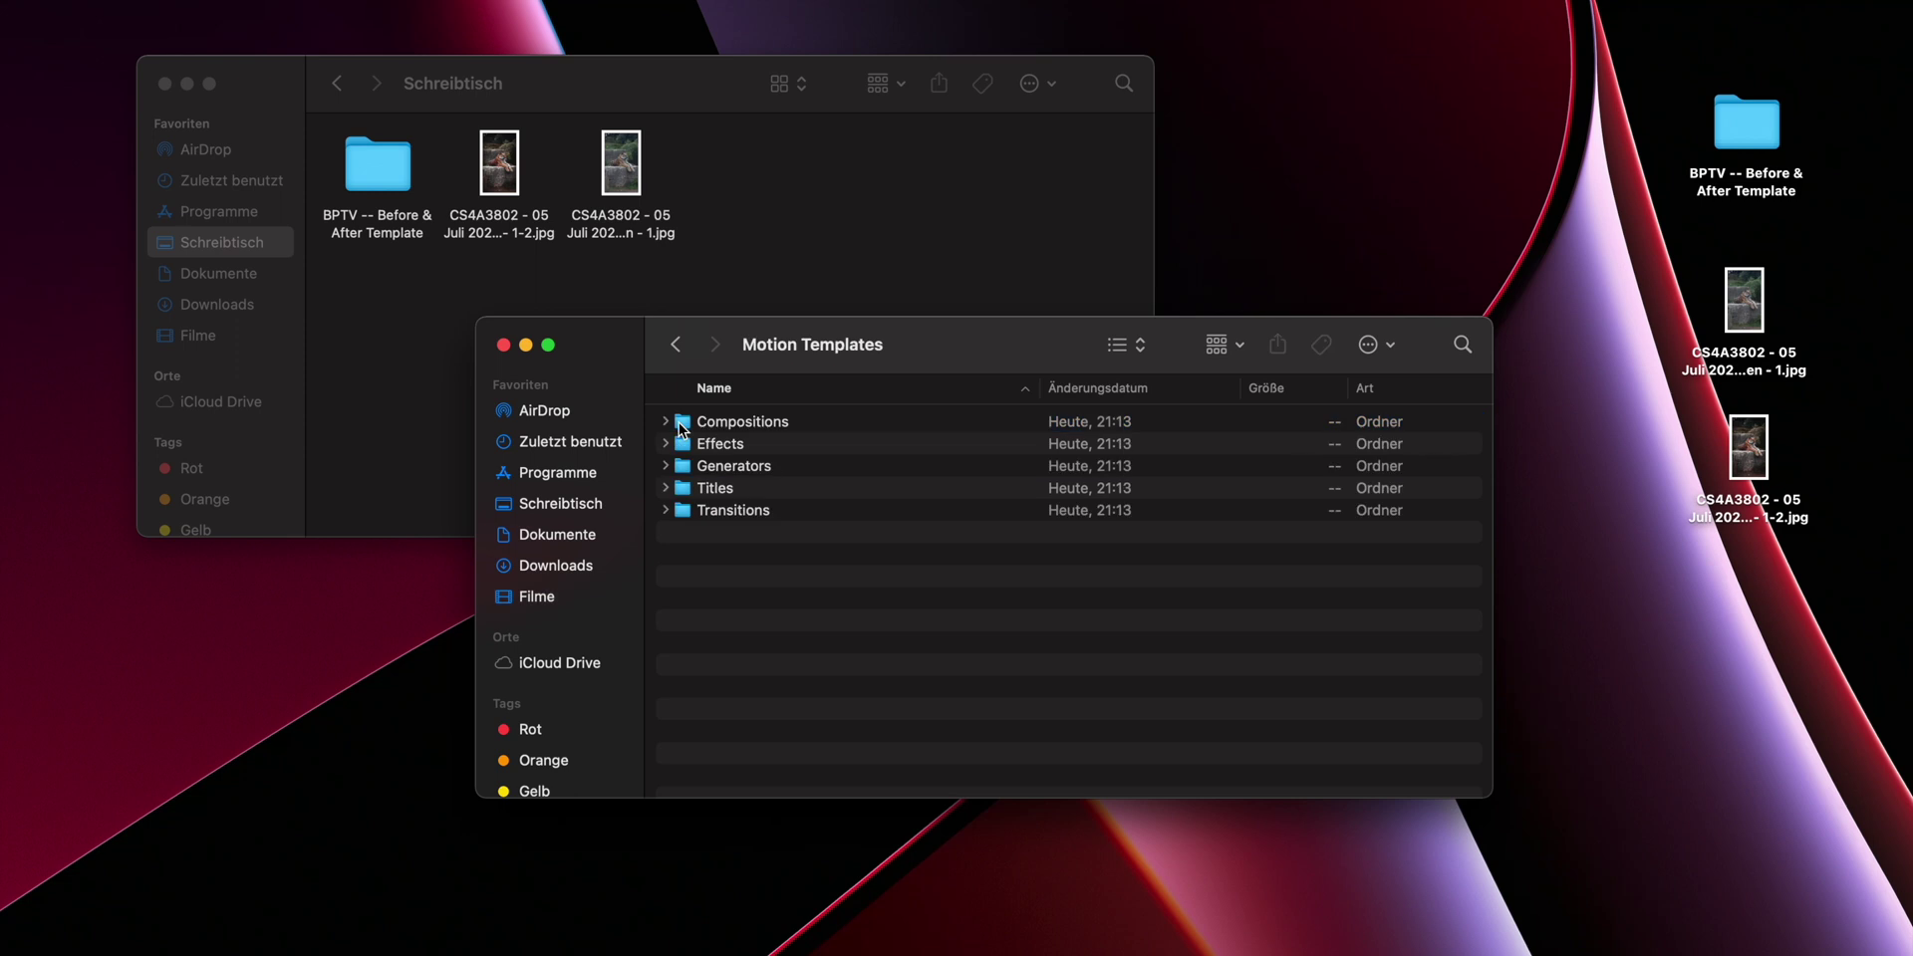
pyautogui.doubleClick(700, 492)
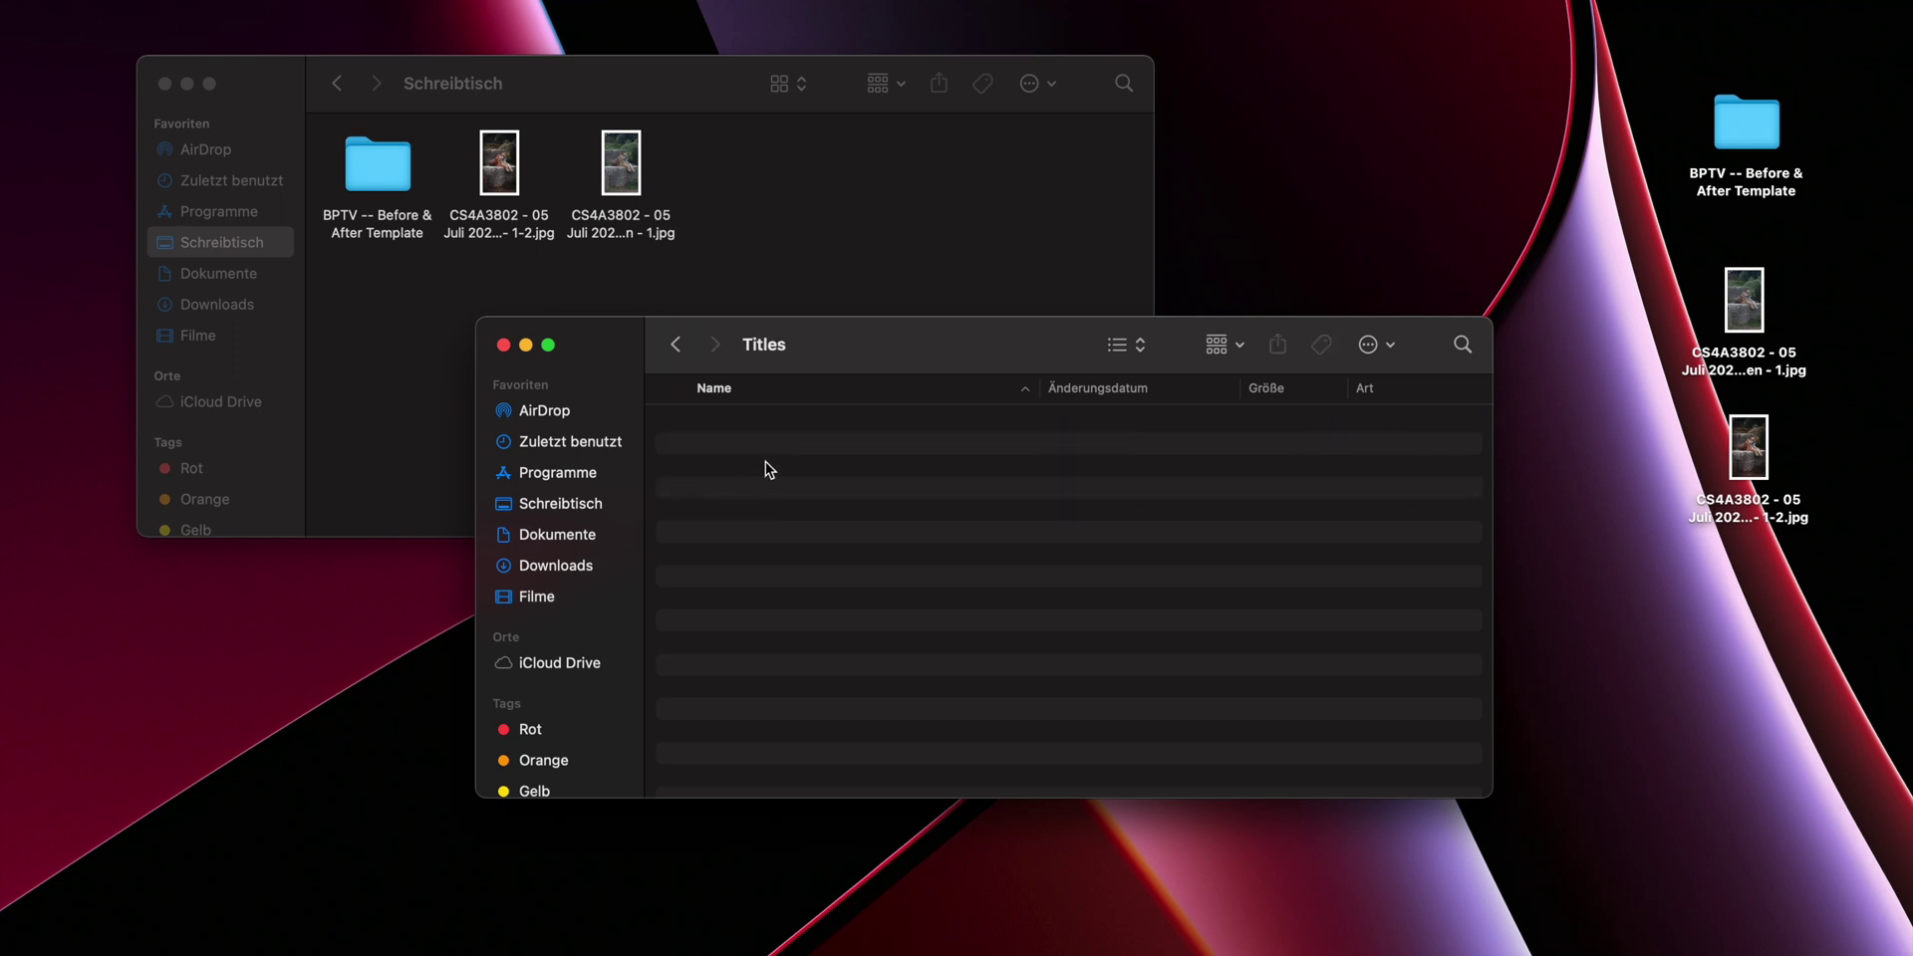
pyautogui.moveTo(386, 169); pyautogui.dragTo(794, 534)
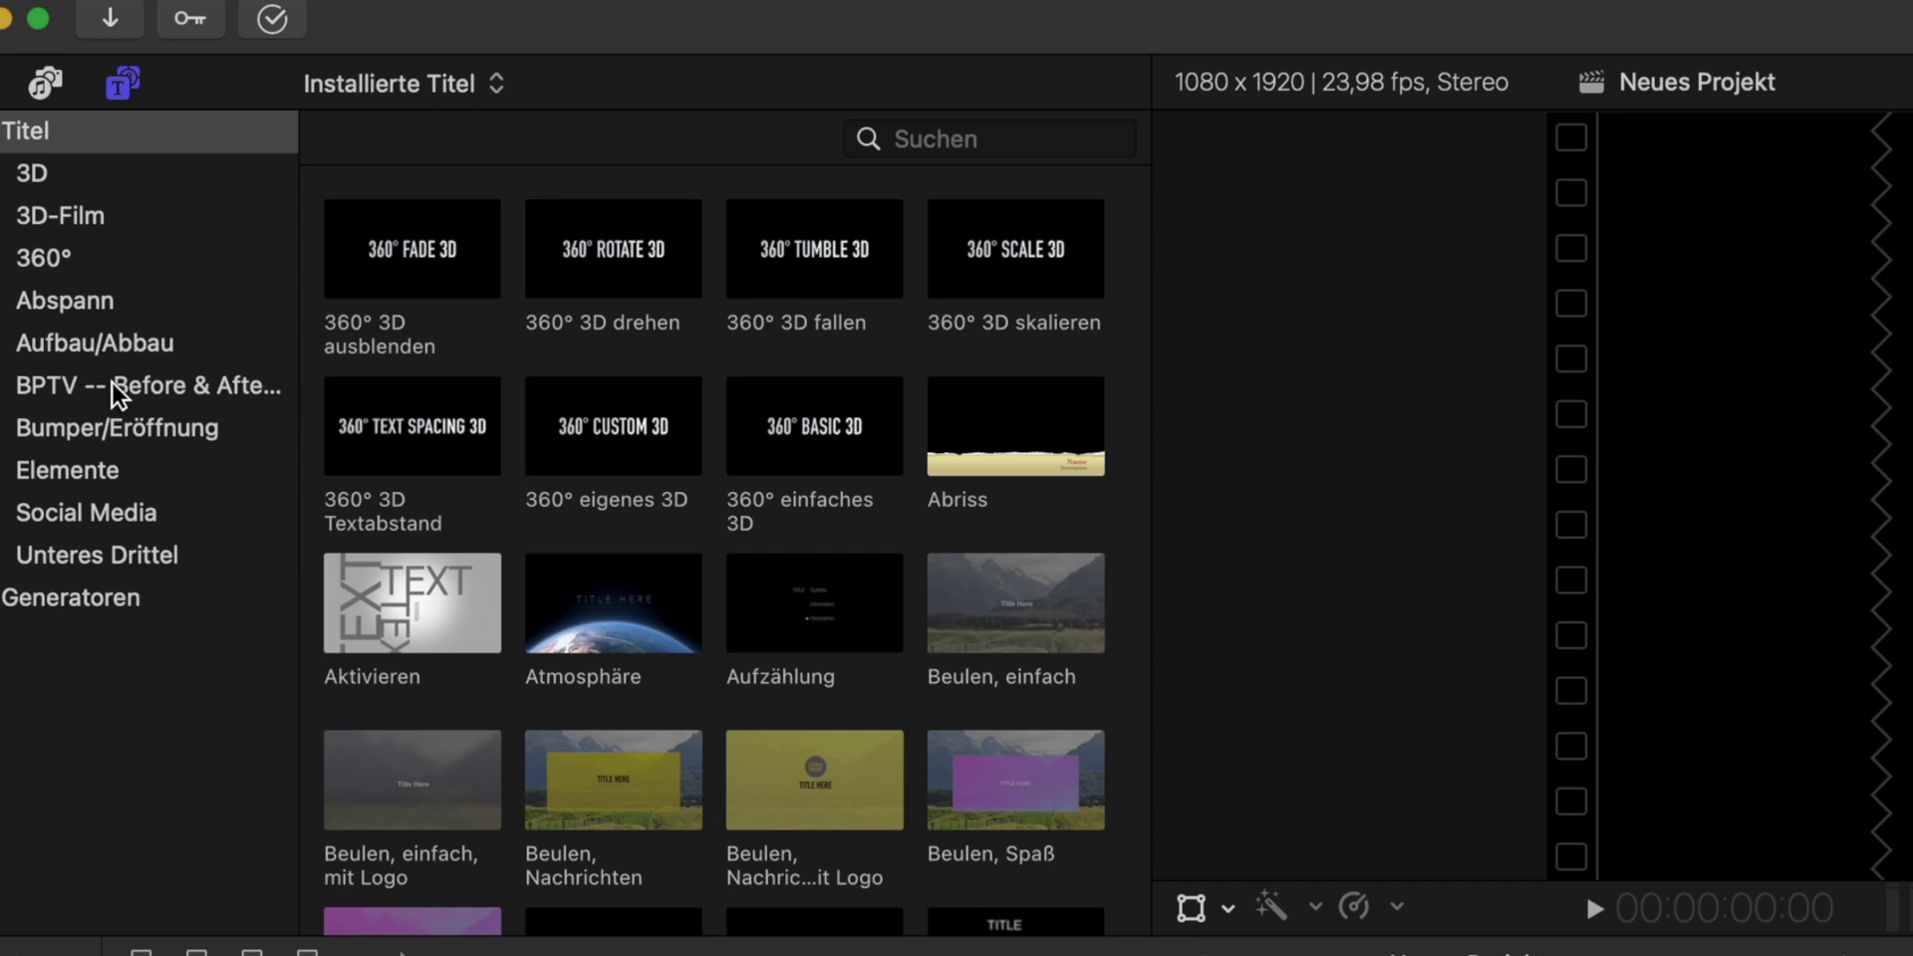
# Add the BPTV Before and After Vertical title to the timeline and import both tiger JPGs
pyautogui.click(128, 393)
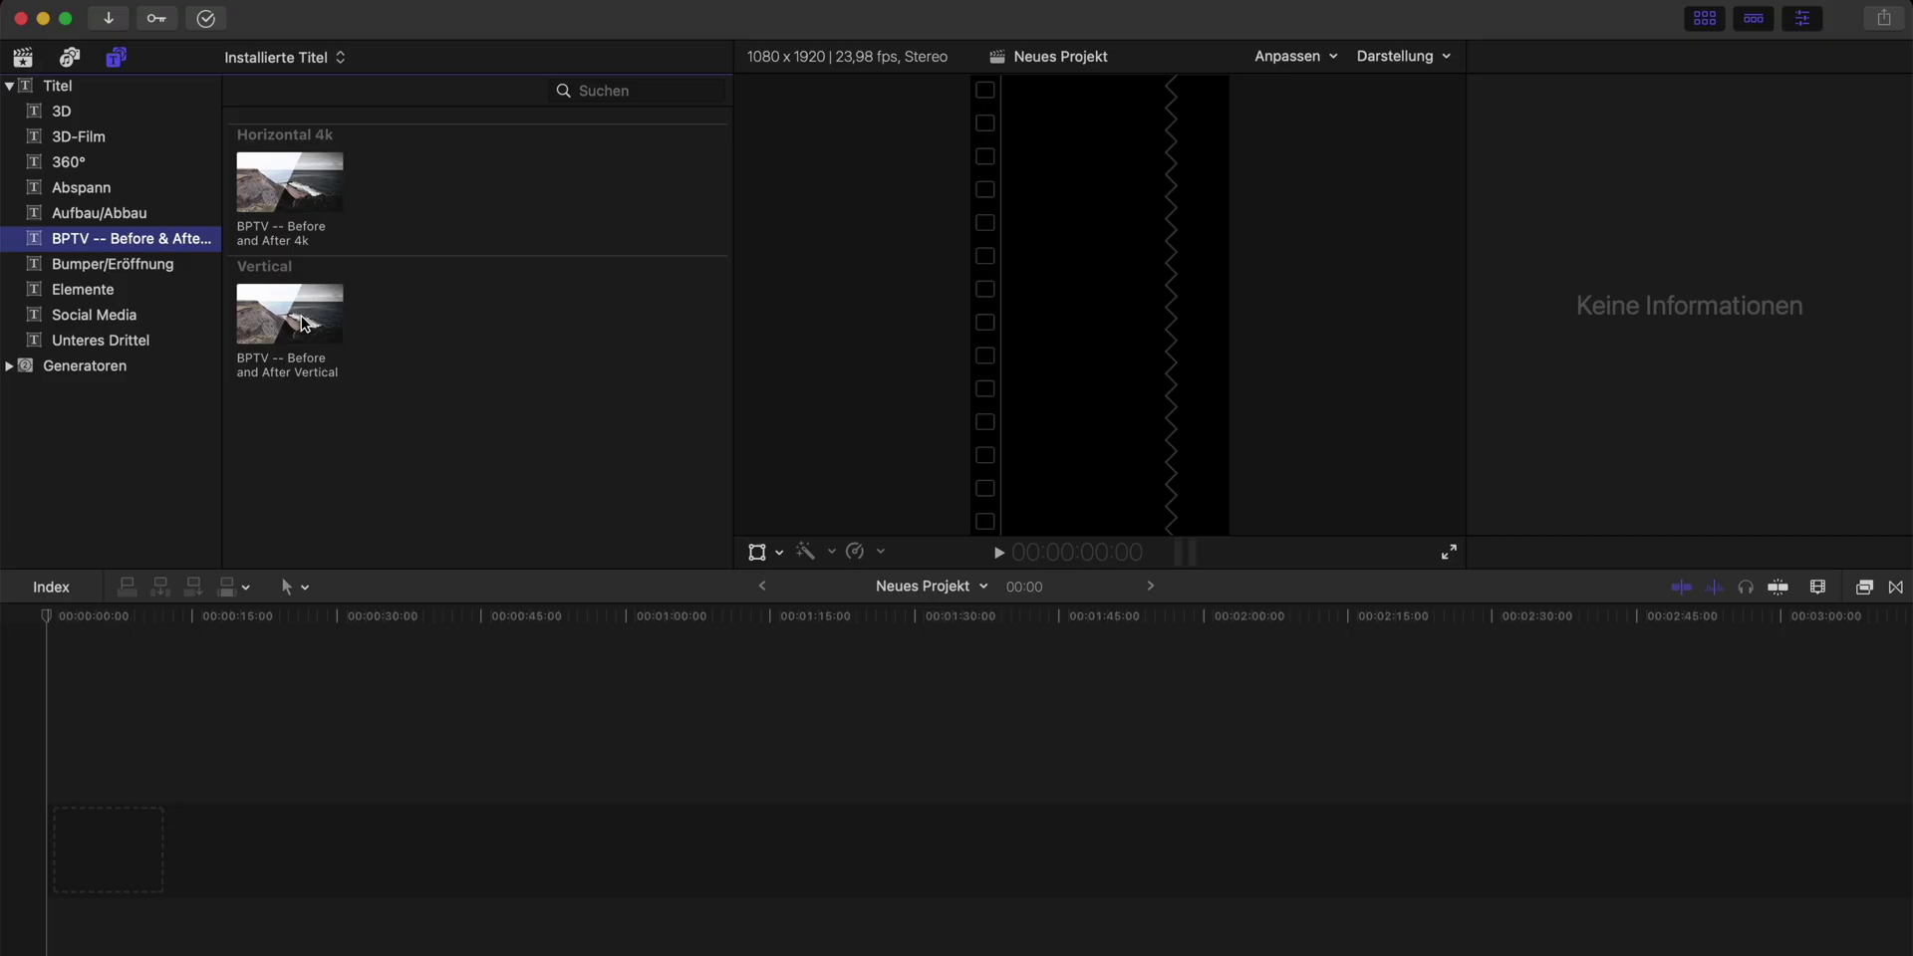
pyautogui.moveTo(290, 314); pyautogui.dragTo(195, 767)
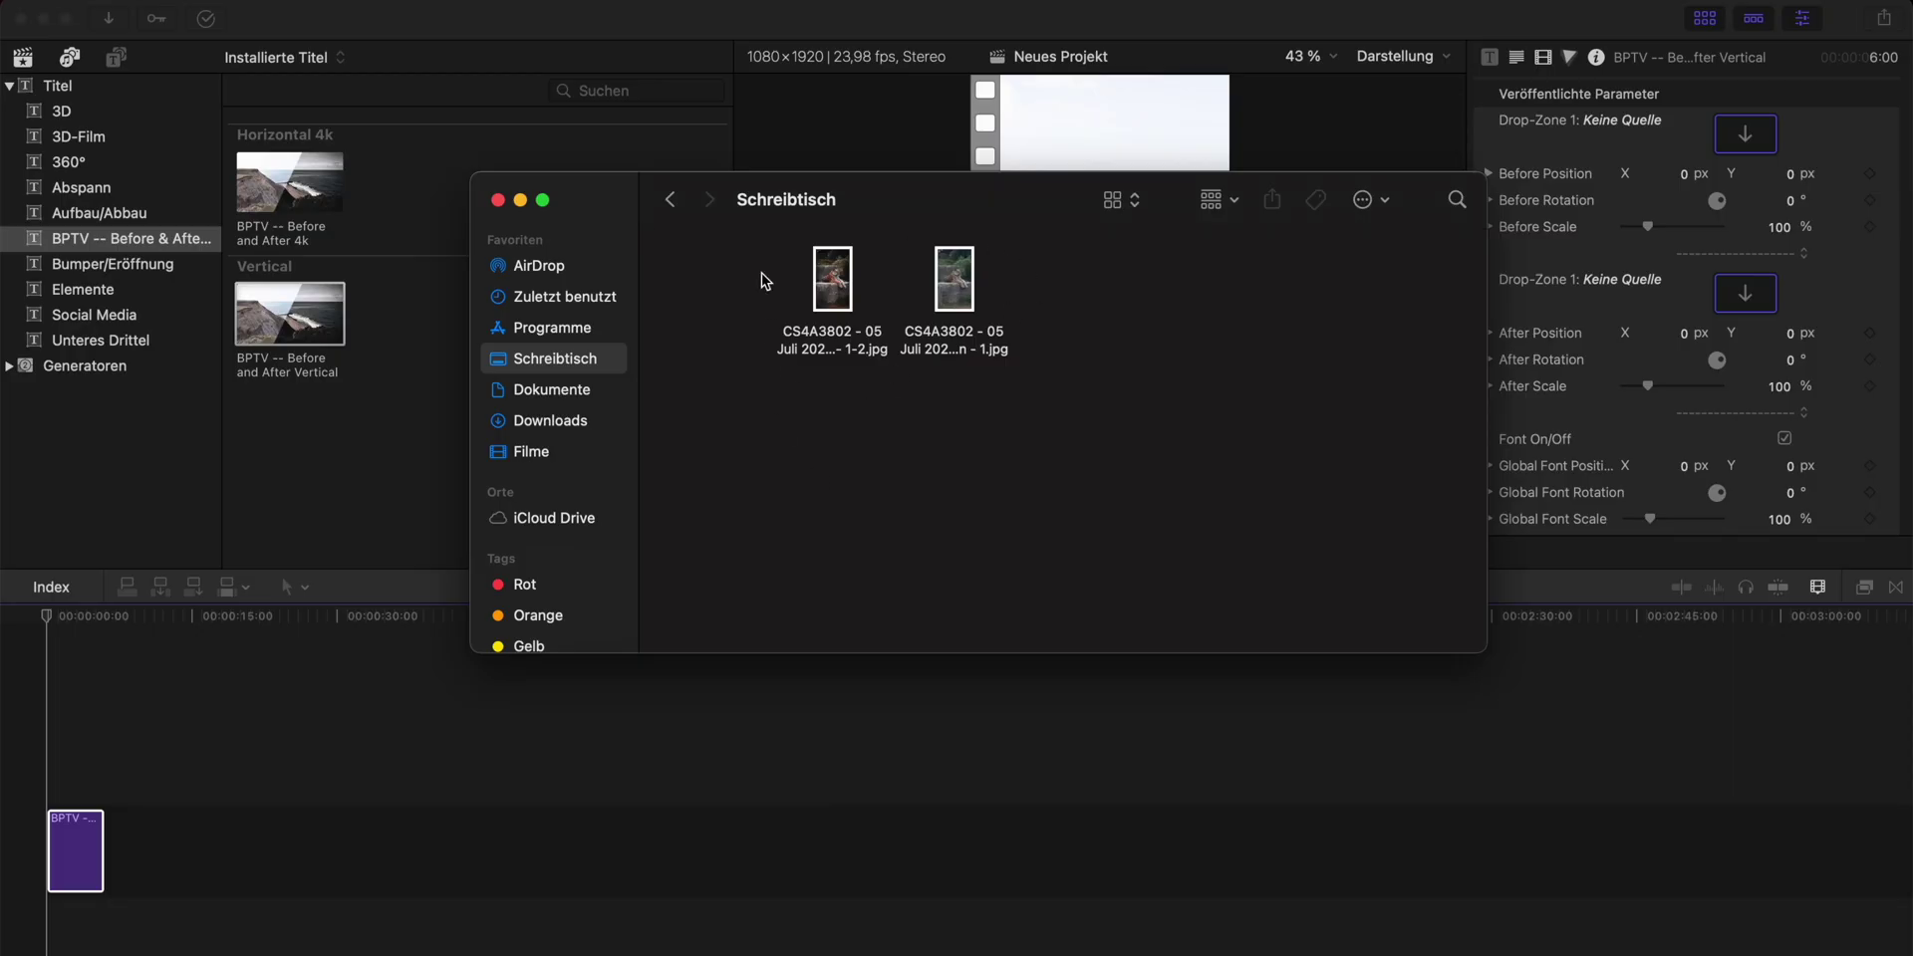
pyautogui.moveTo(728, 282); pyautogui.dragTo(984, 314)
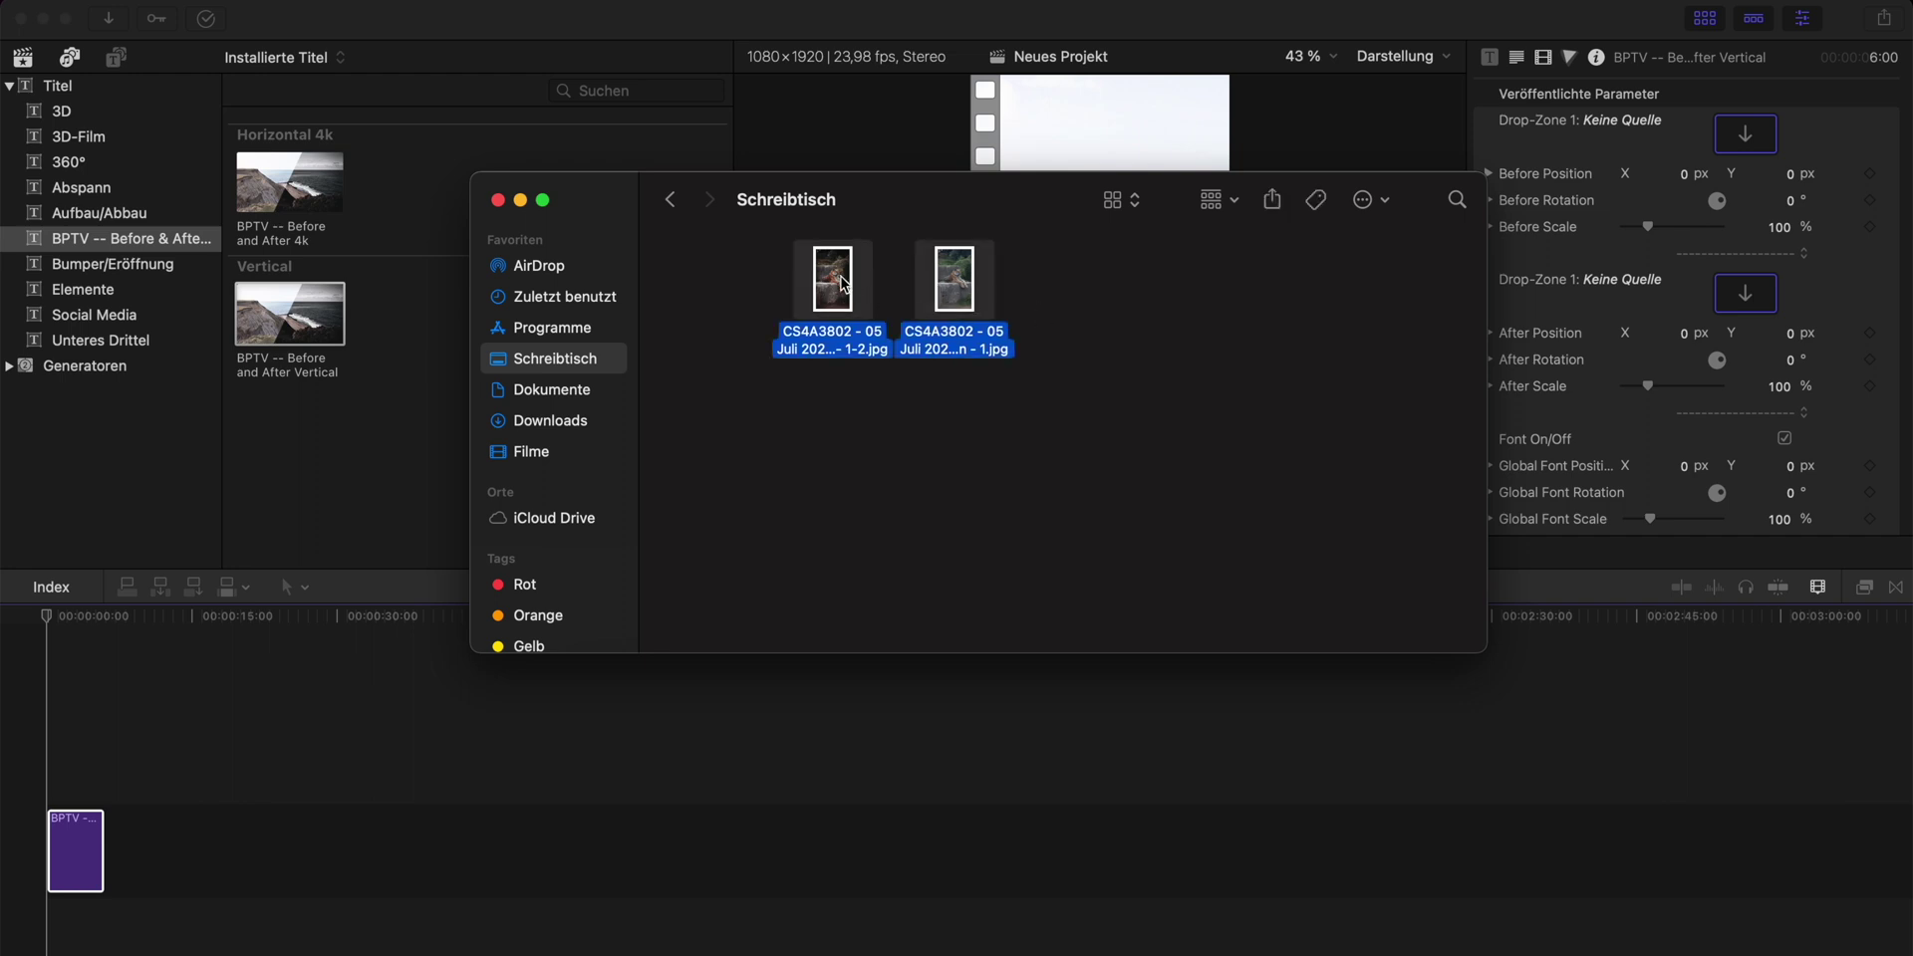
pyautogui.moveTo(841, 284); pyautogui.dragTo(249, 767)
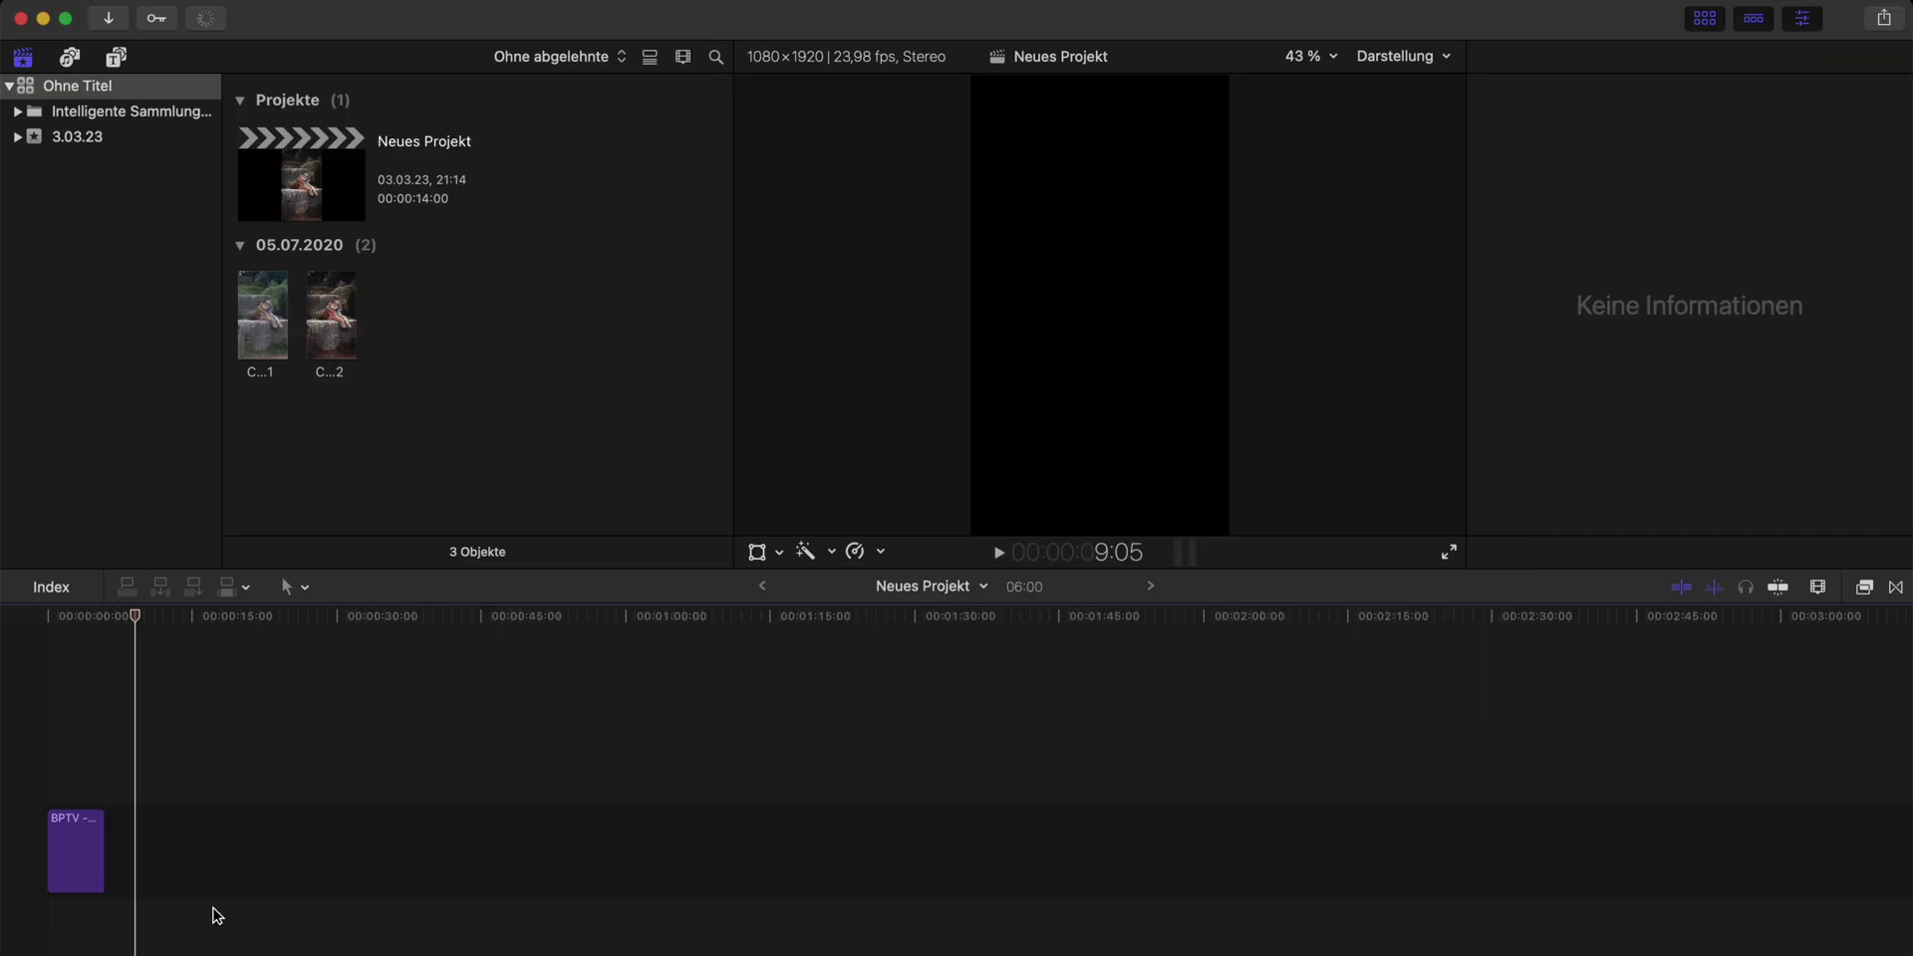
# Fill the title's Before drop zone with the first tiger photo (clip C...1)
pyautogui.click(70, 862)
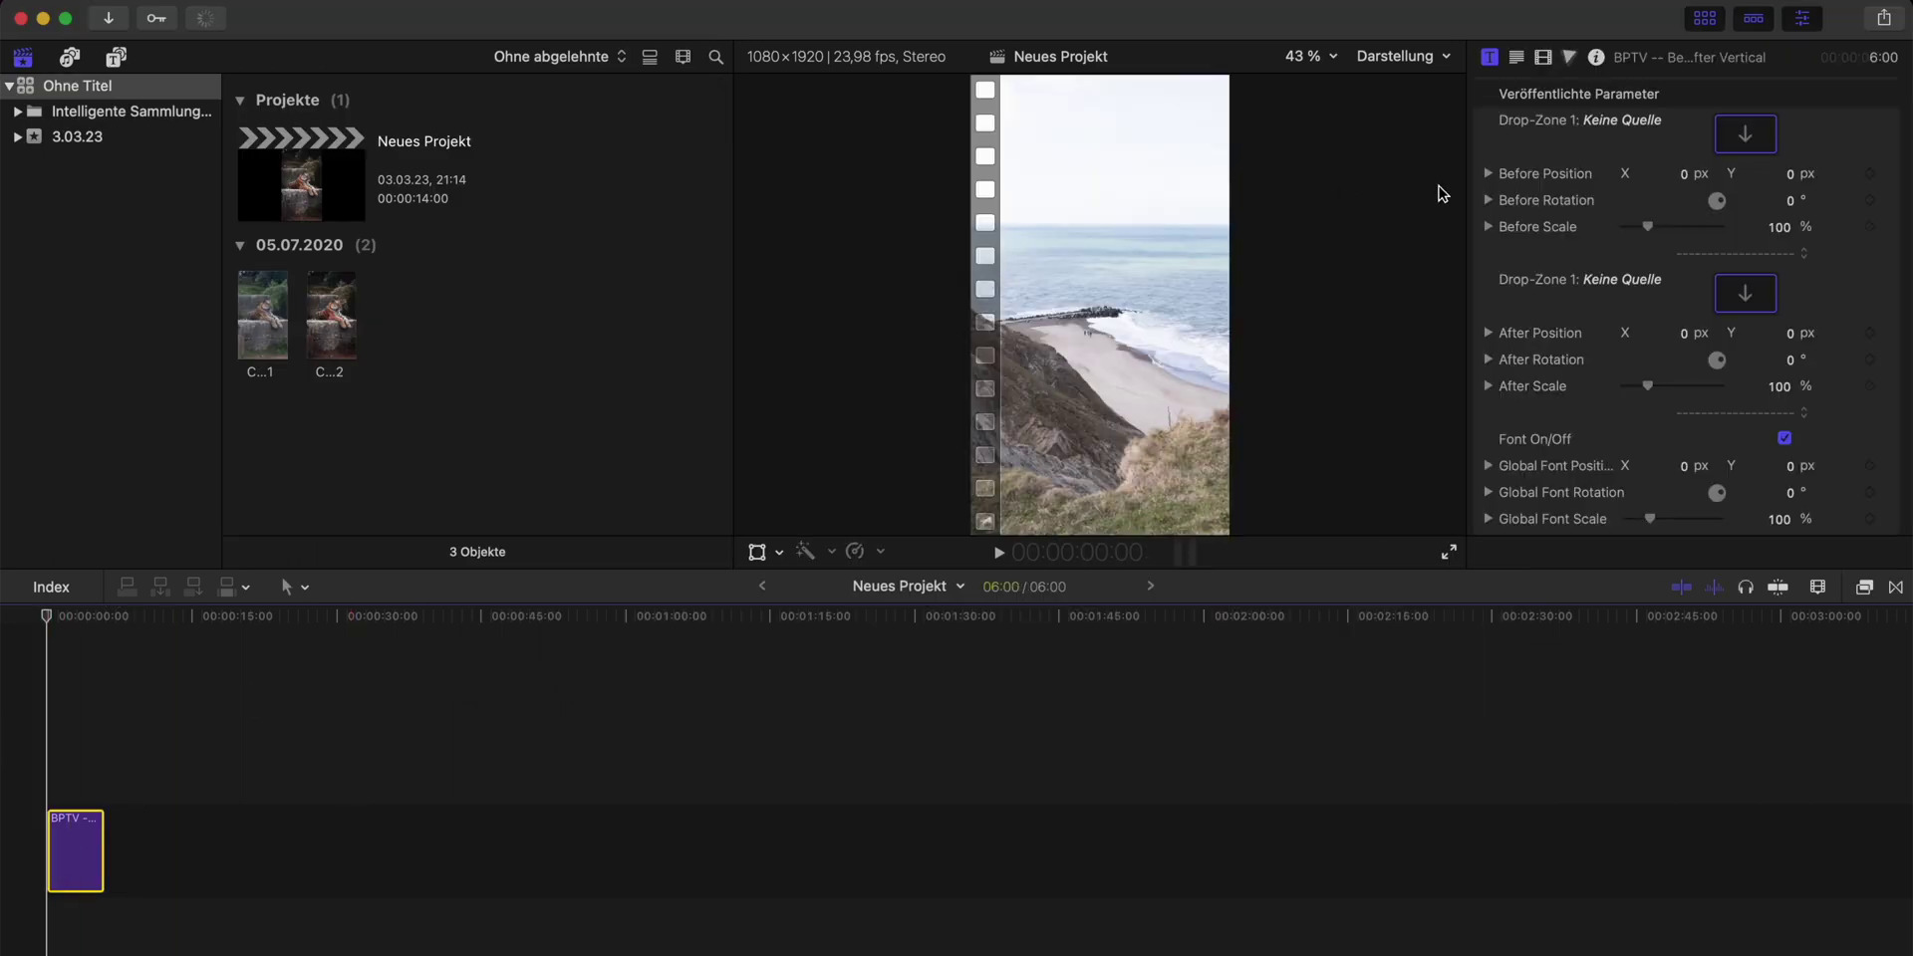
pyautogui.click(1763, 137)
pyautogui.click(1765, 301)
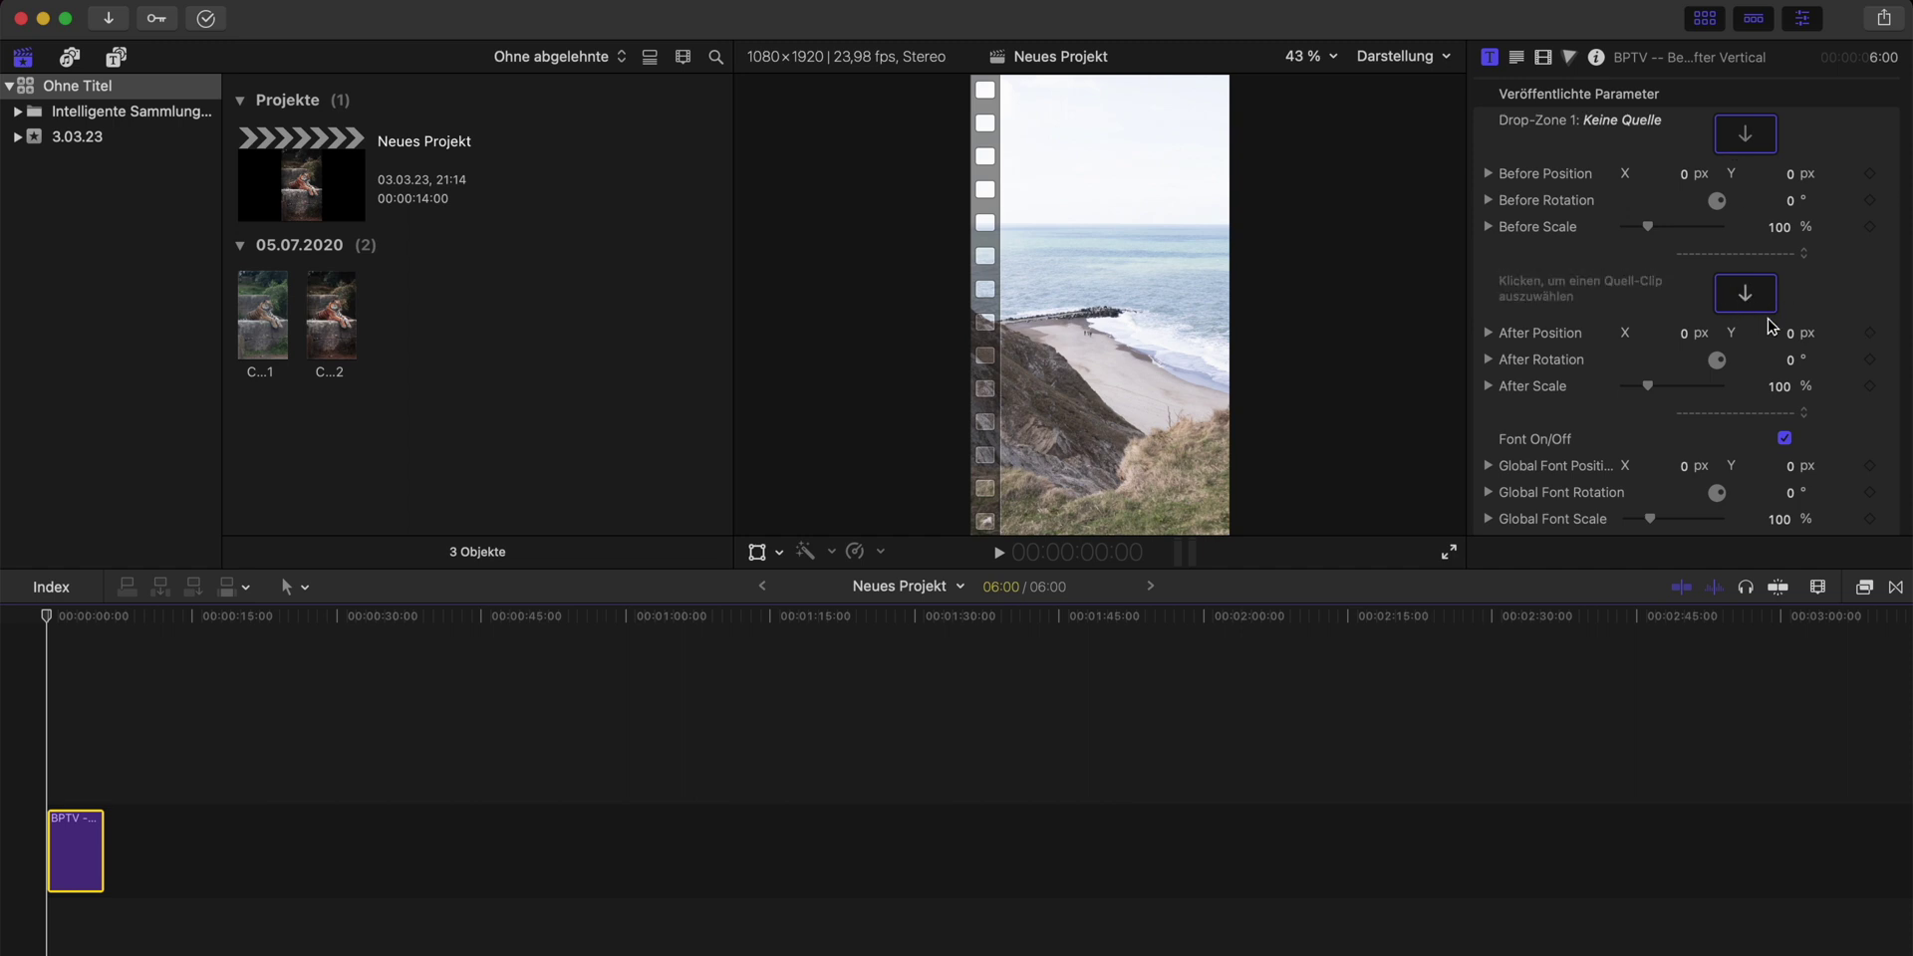
pyautogui.click(1729, 123)
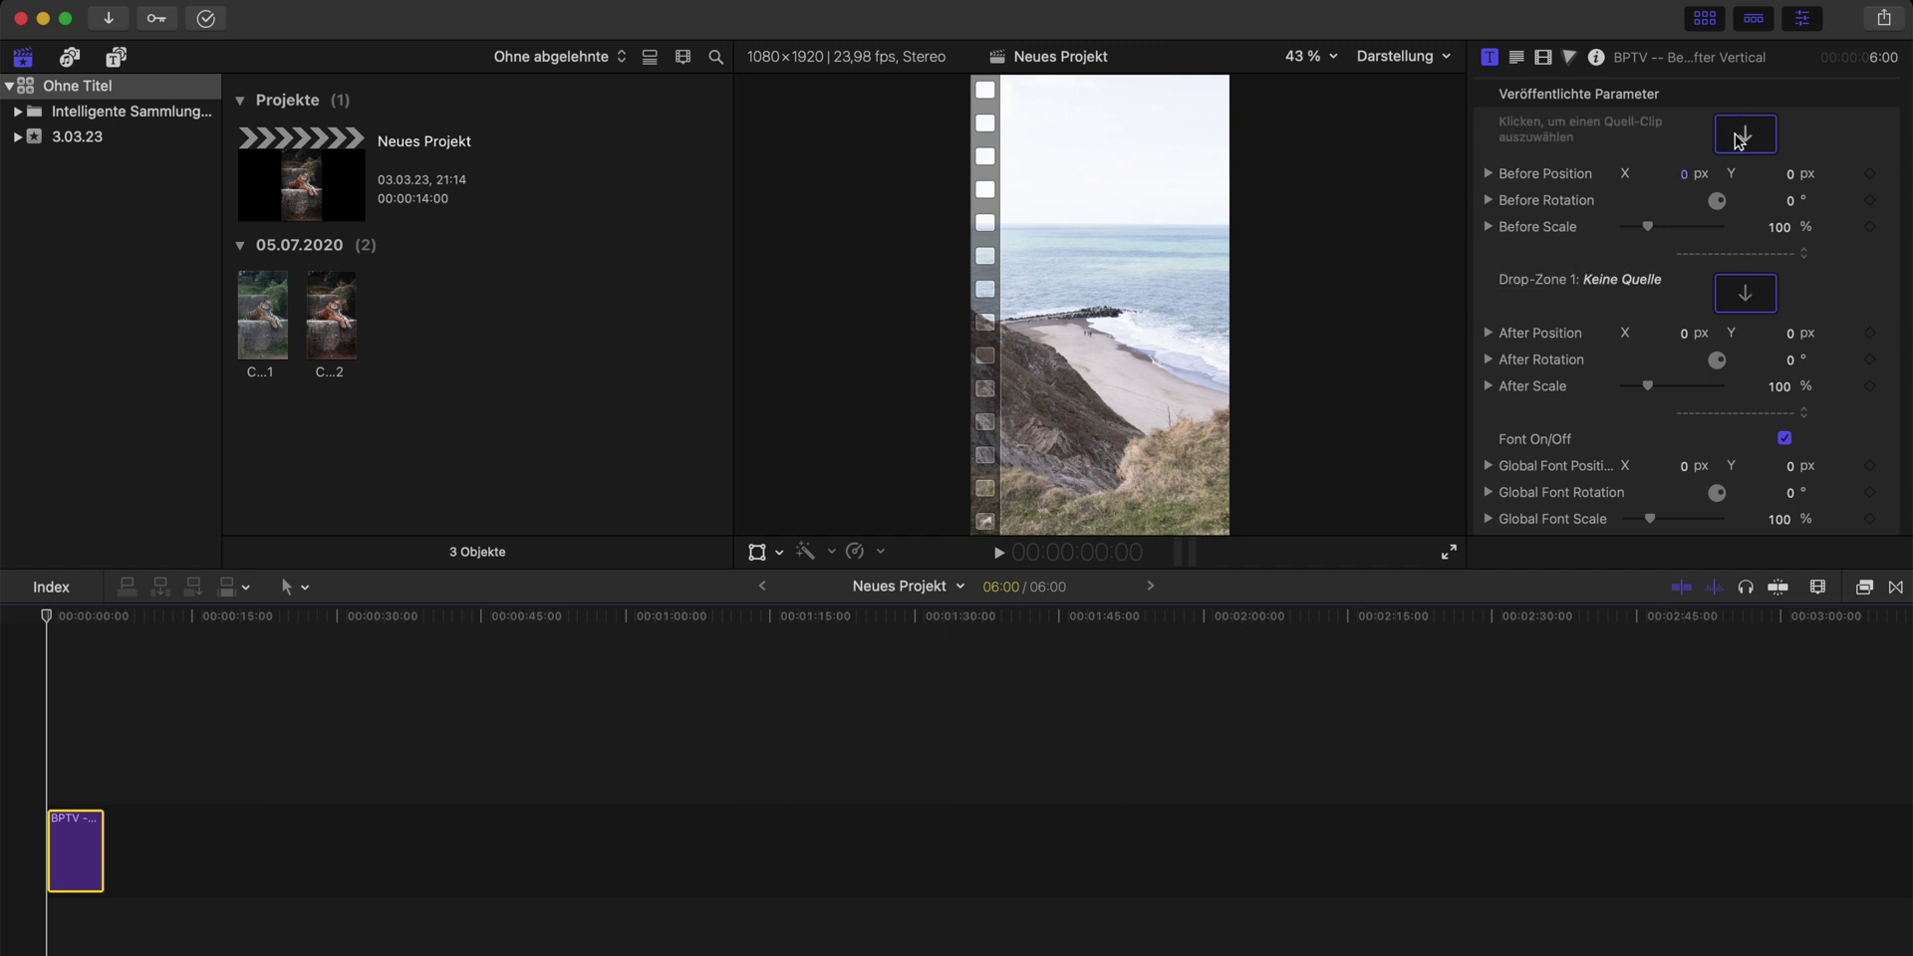
pyautogui.click(1738, 140)
pyautogui.click(261, 308)
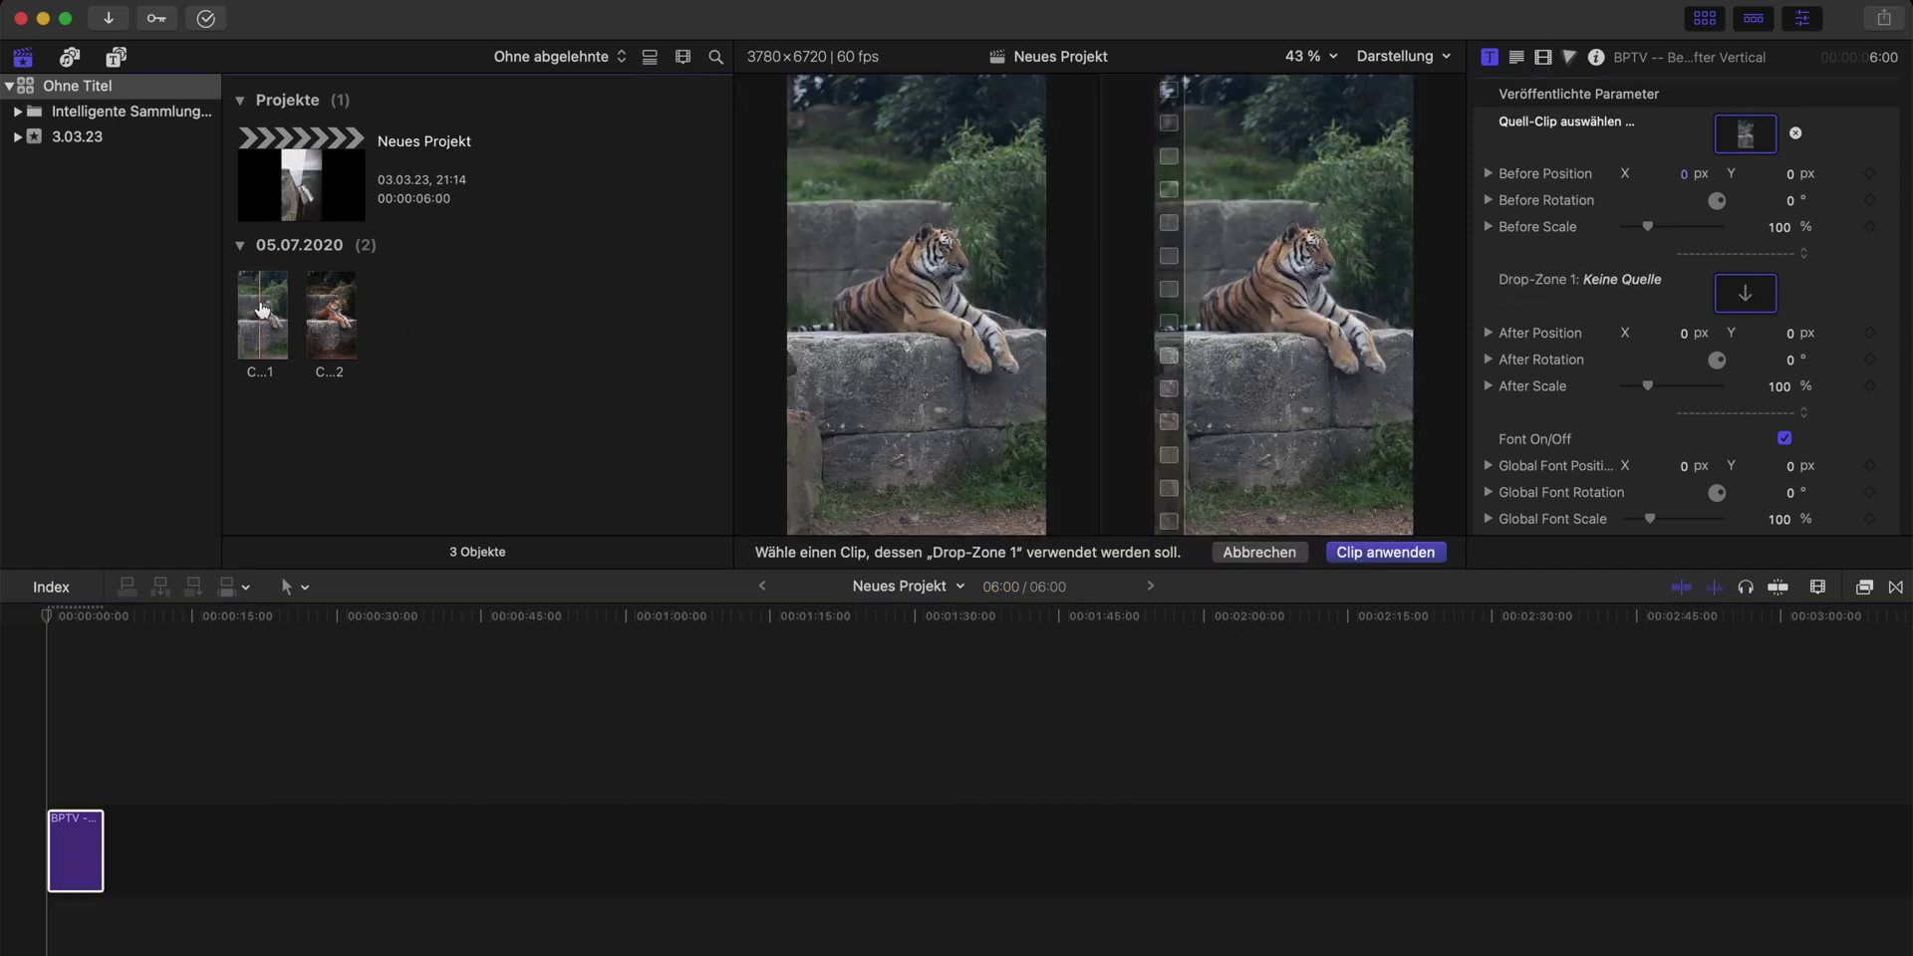
pyautogui.click(1338, 552)
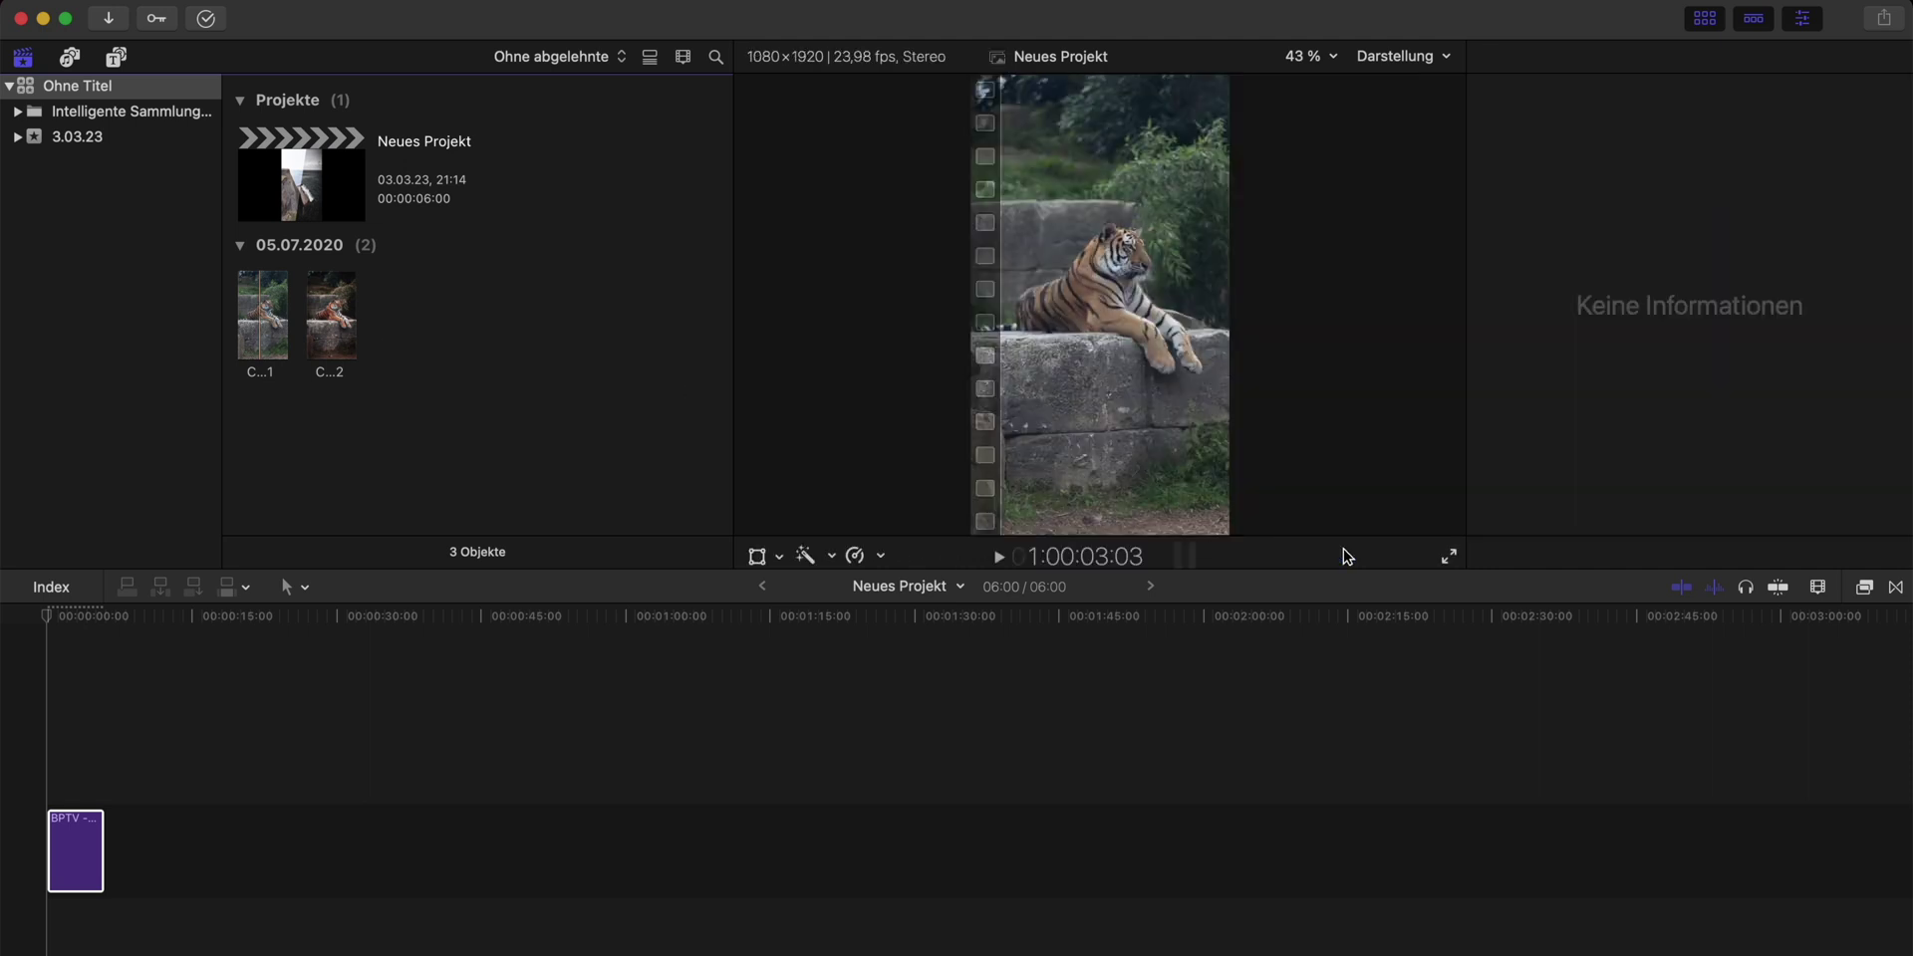
# Fill the After drop zone with the darker tiger photo (clip C...2)
pyautogui.click(76, 852)
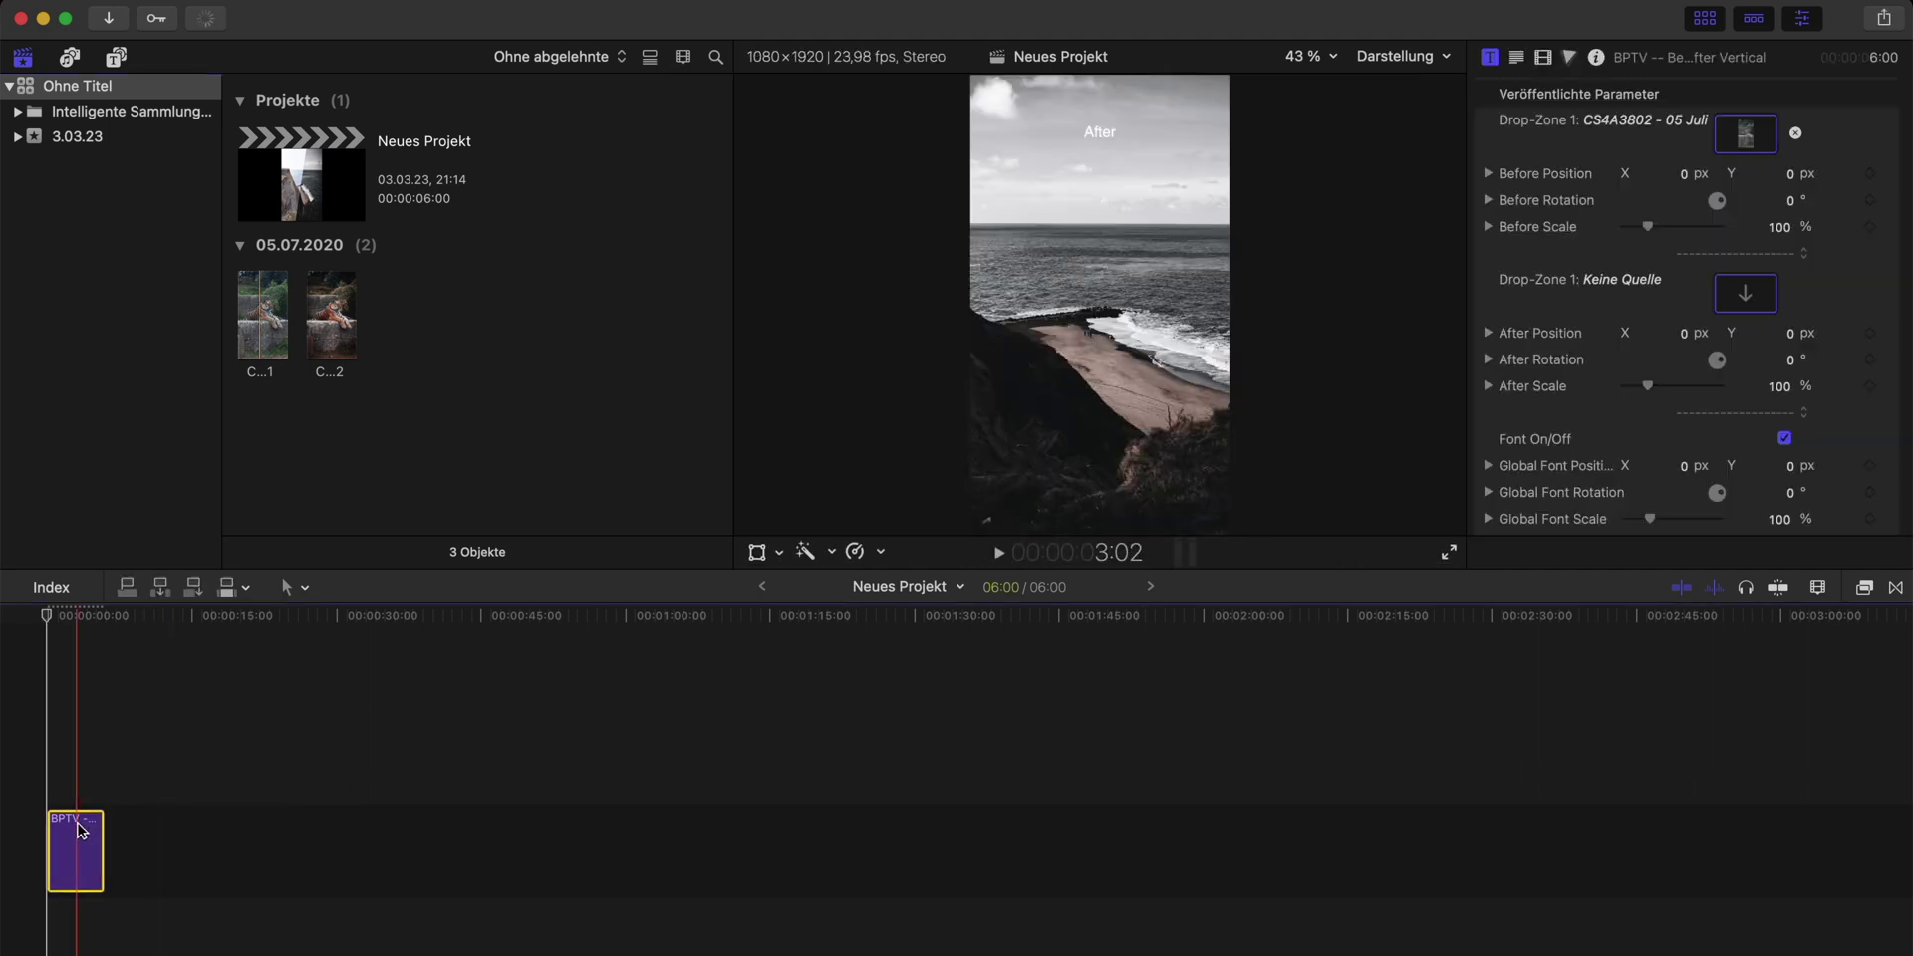
pyautogui.click(1747, 296)
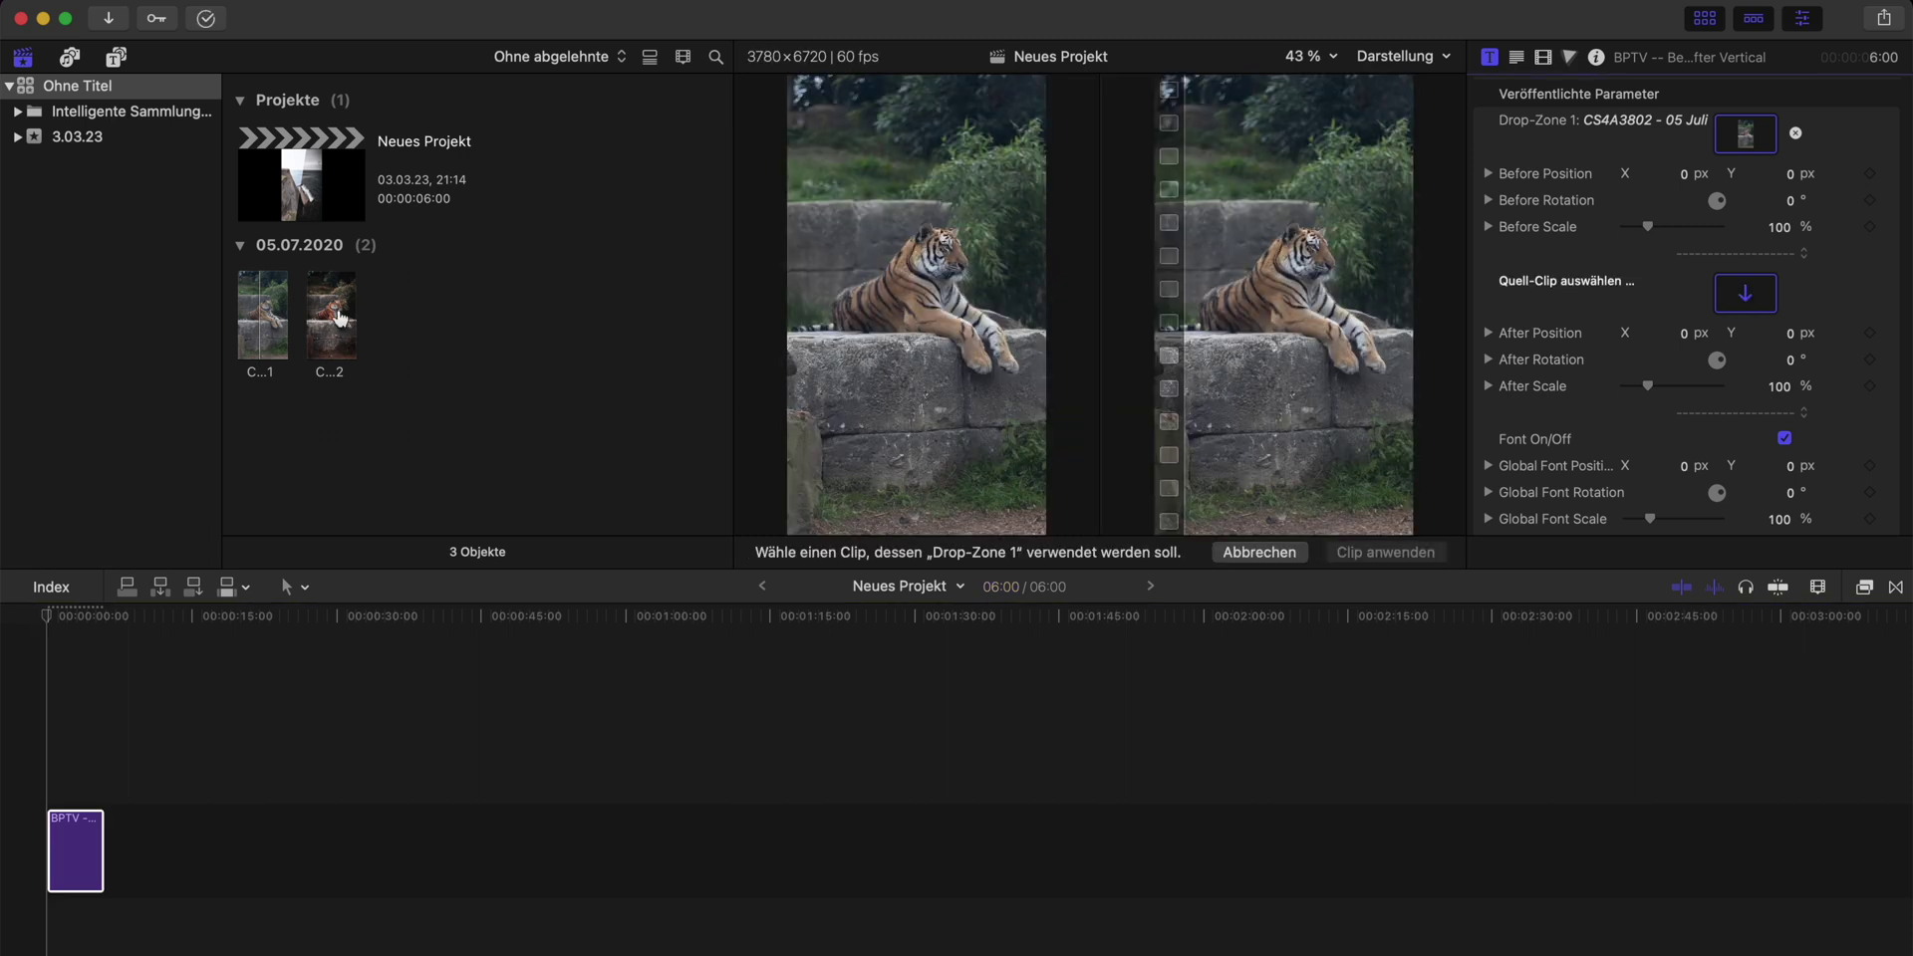
pyautogui.click(339, 317)
pyautogui.click(1361, 553)
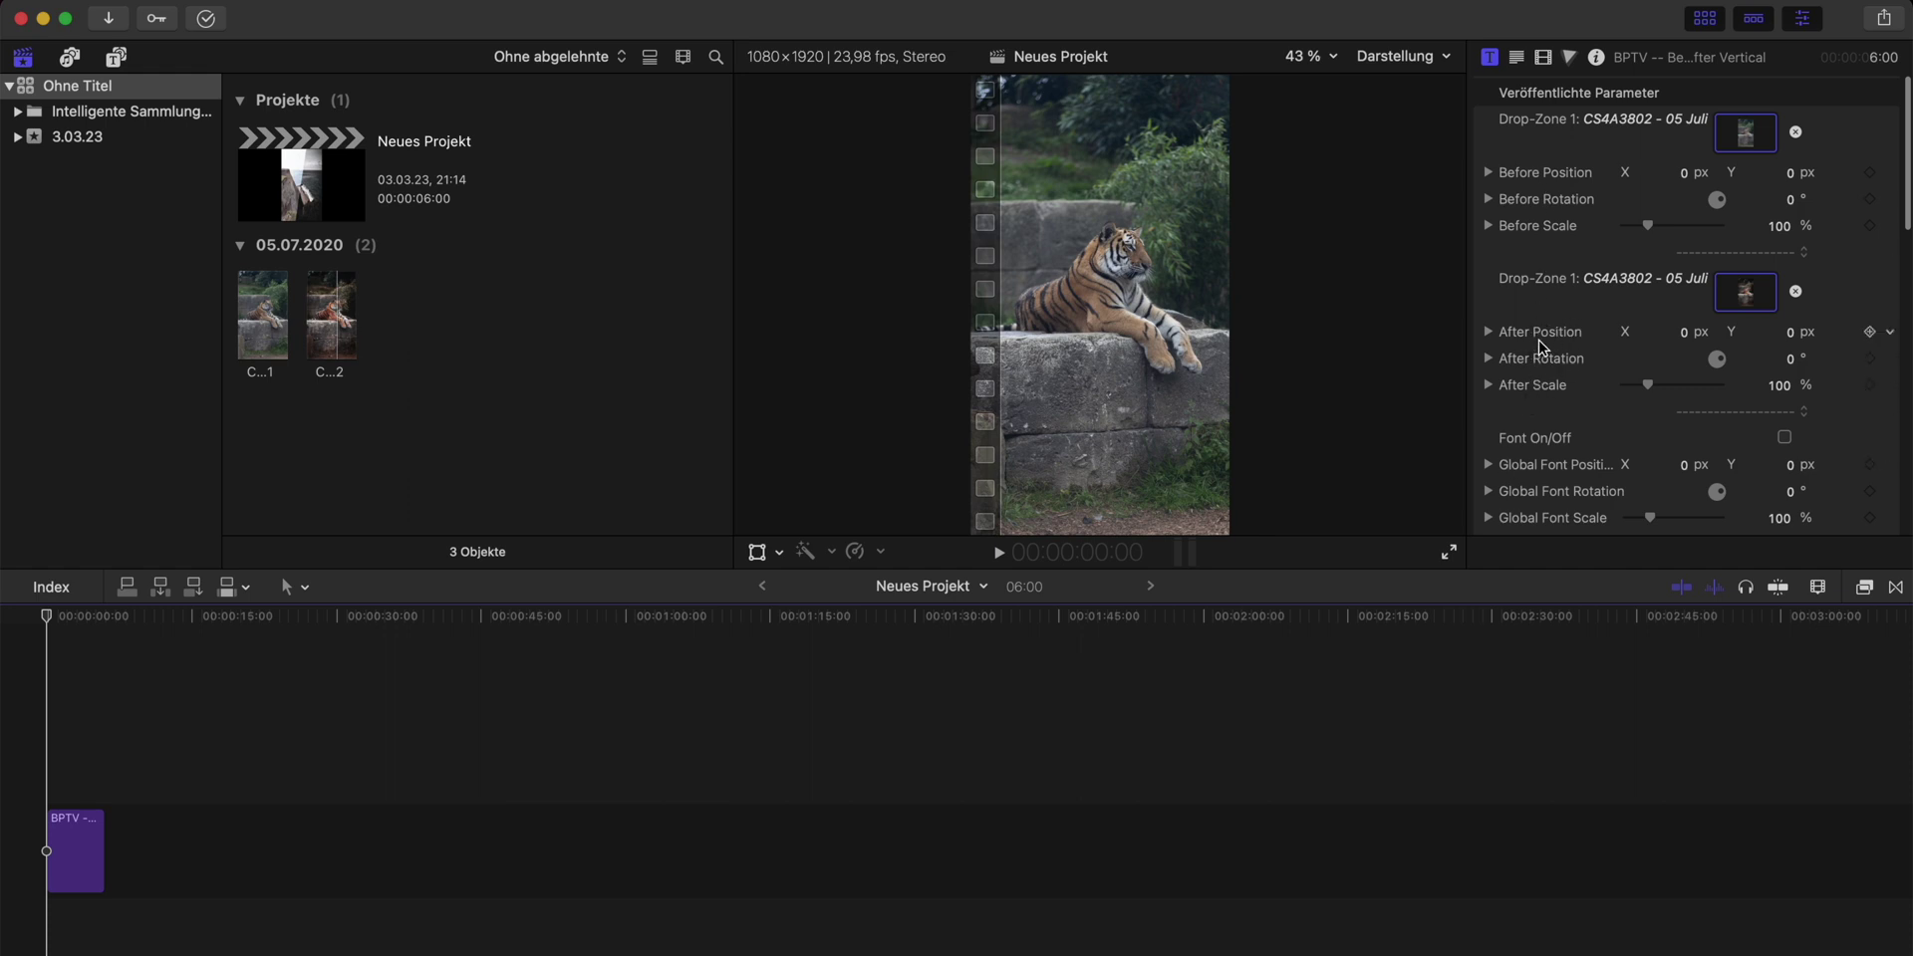
# Play the timeline to preview the before-and-after wipe between the two tiger photos
pyautogui.press('space')
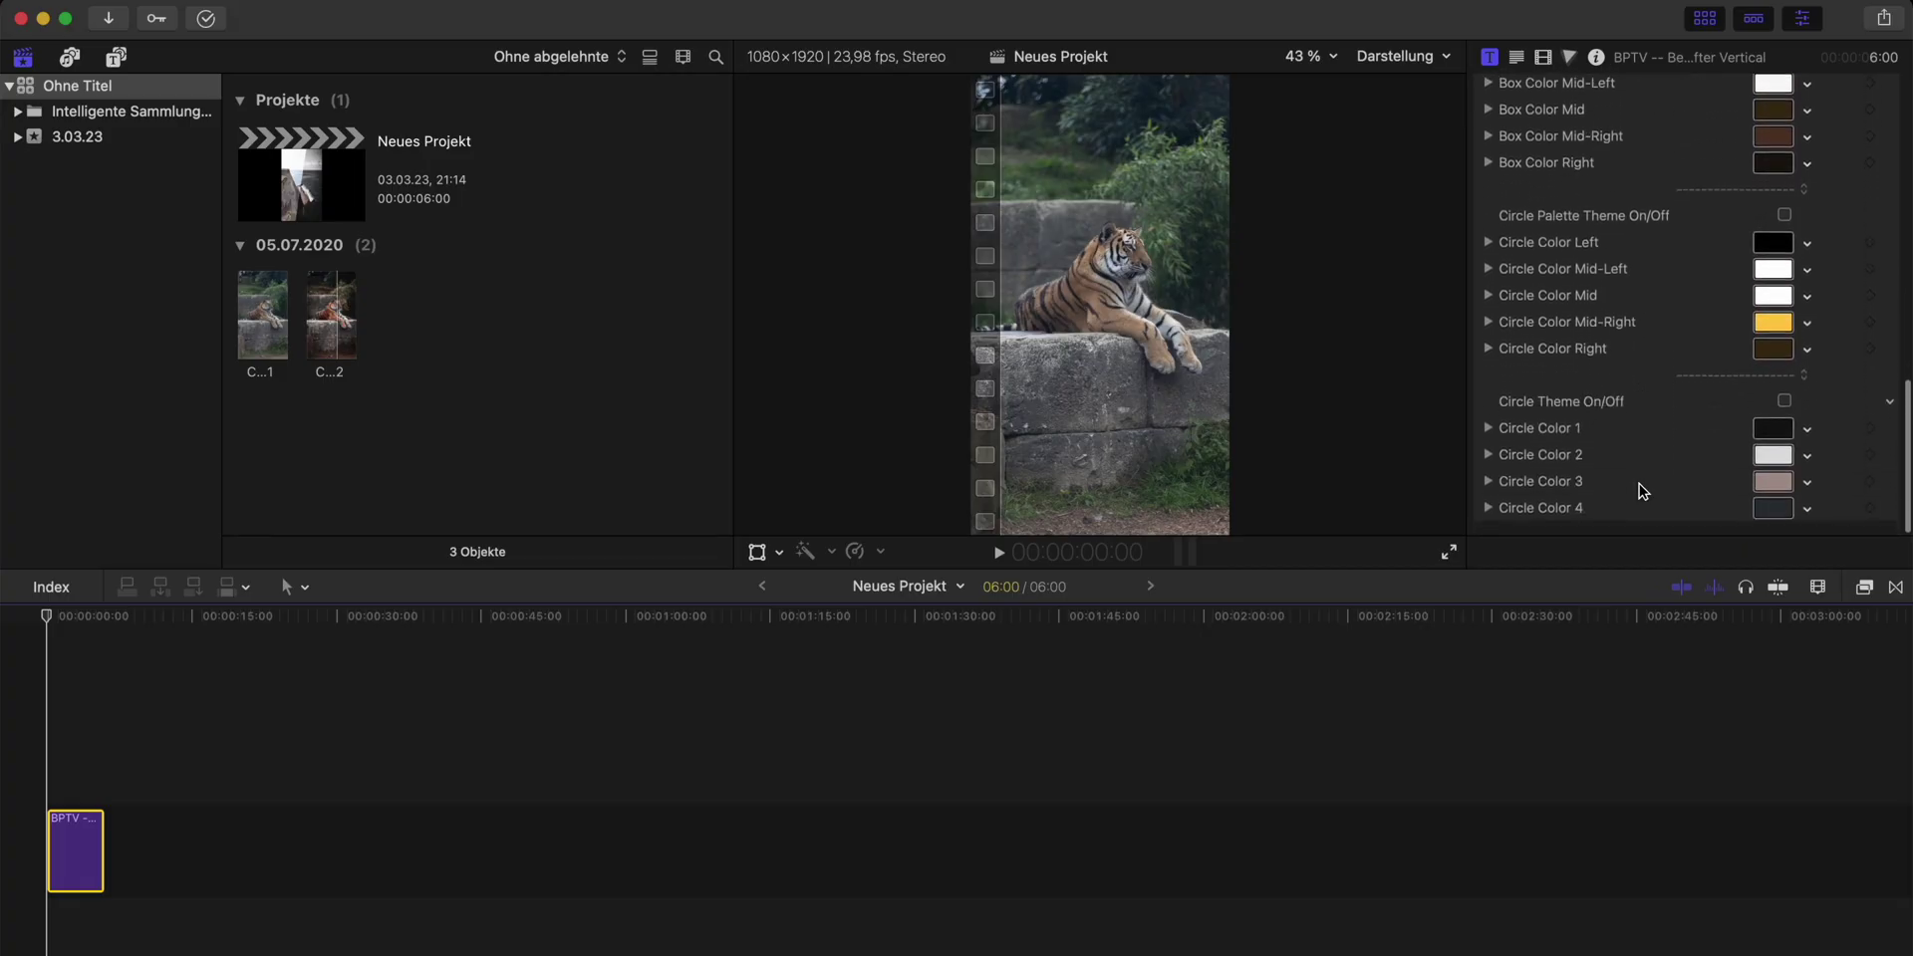
# Enable the Circle Palette Theme and sample a reddish-brown from the tiger at 4:11 for Circle Color Left
pyautogui.click(1783, 216)
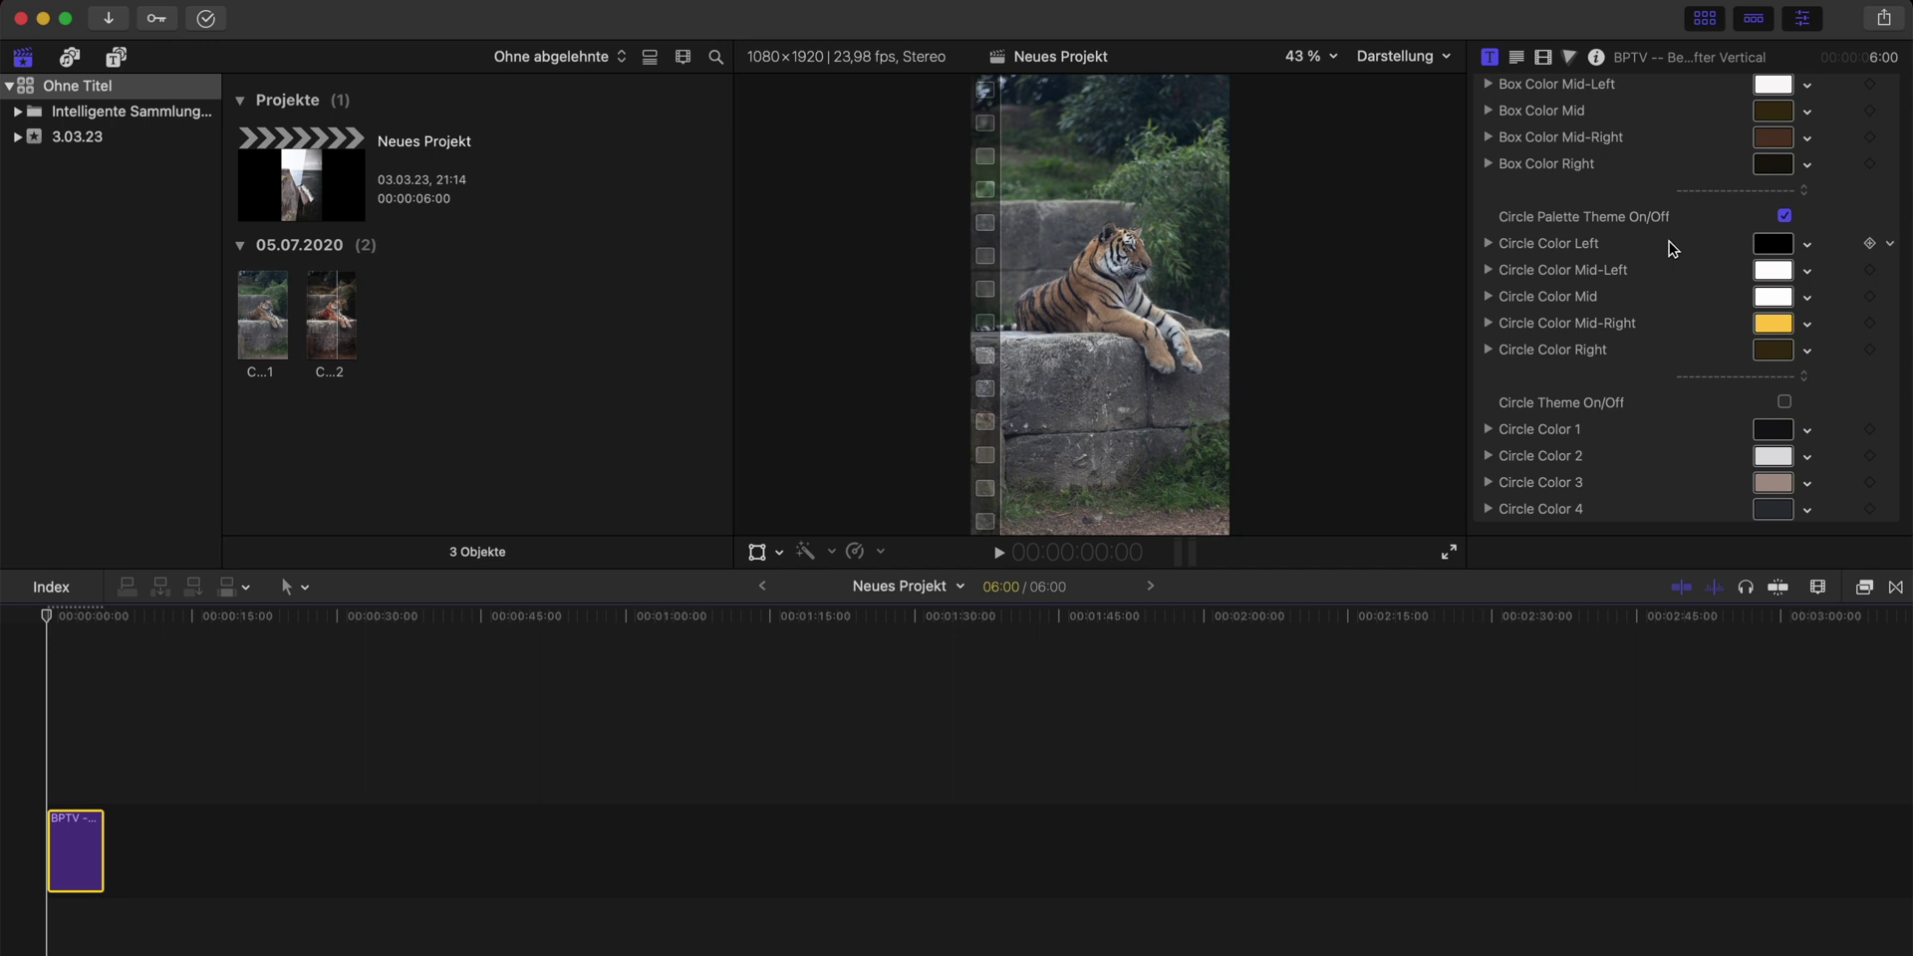
pyautogui.moveTo(69, 616)
pyautogui.mouseDown()
pyautogui.moveTo(51, 616)
pyautogui.moveTo(92, 625)
pyautogui.mouseUp()
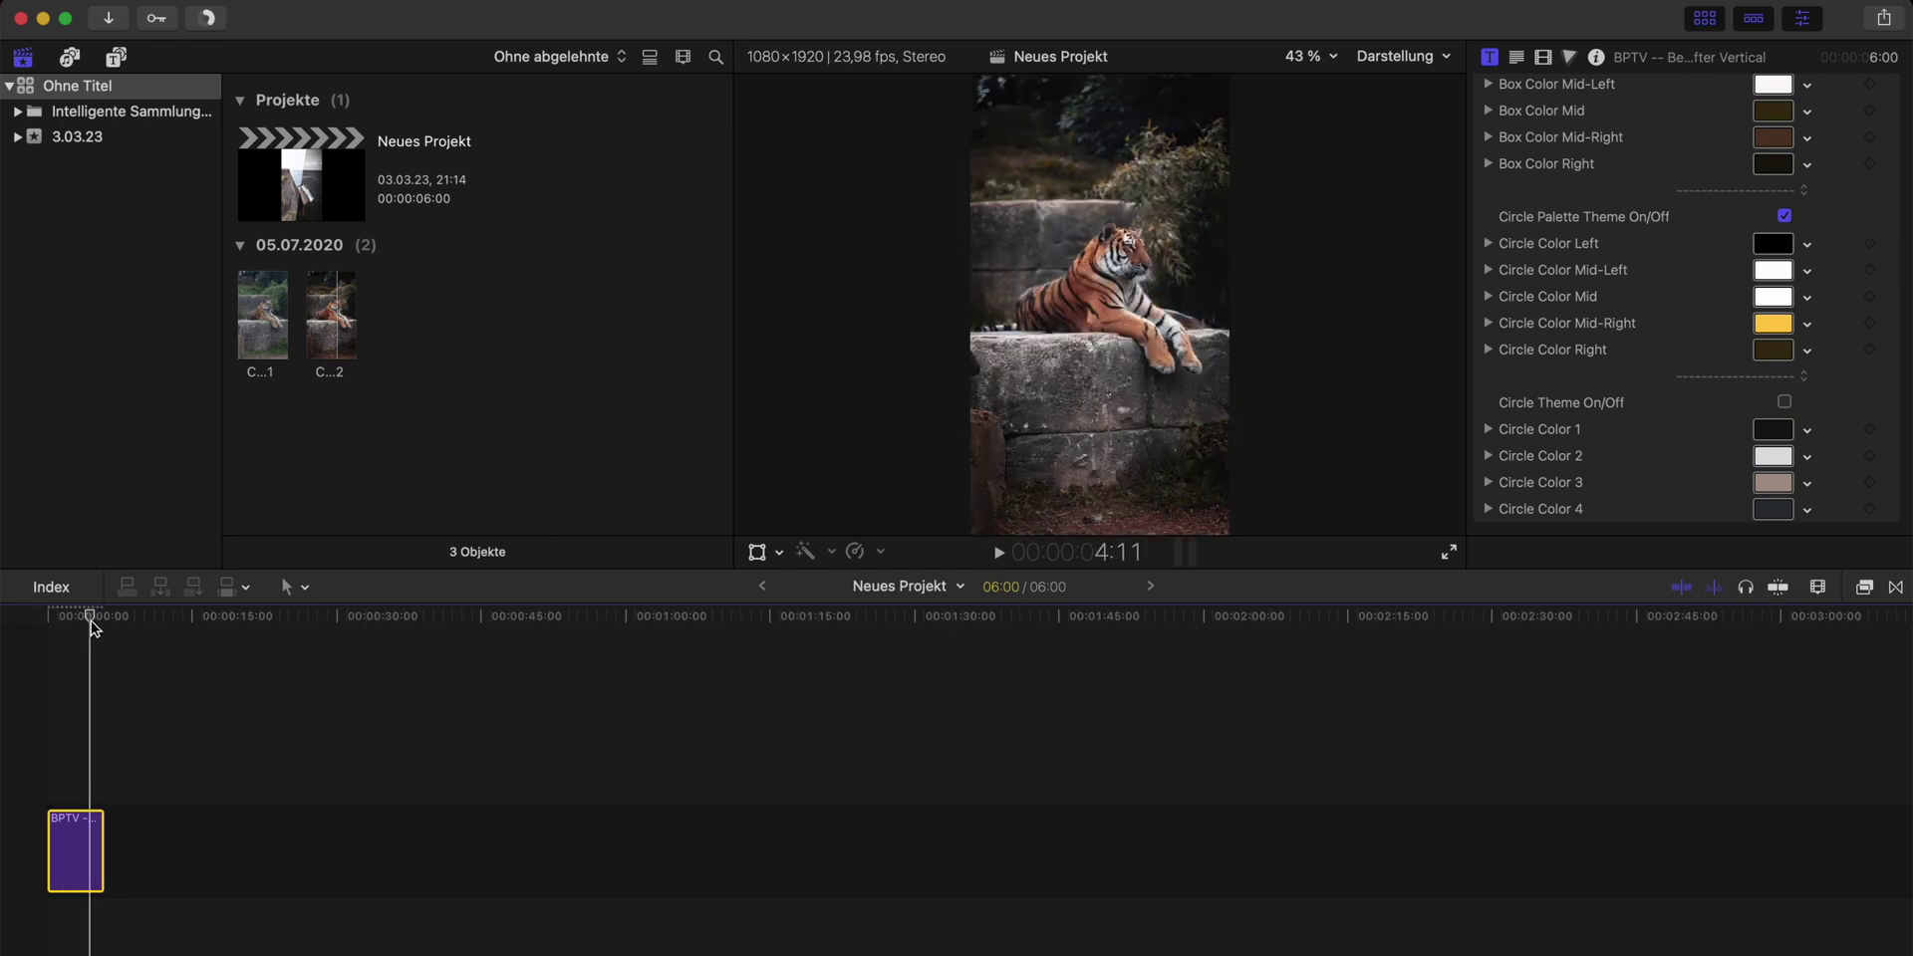
pyautogui.click(1783, 244)
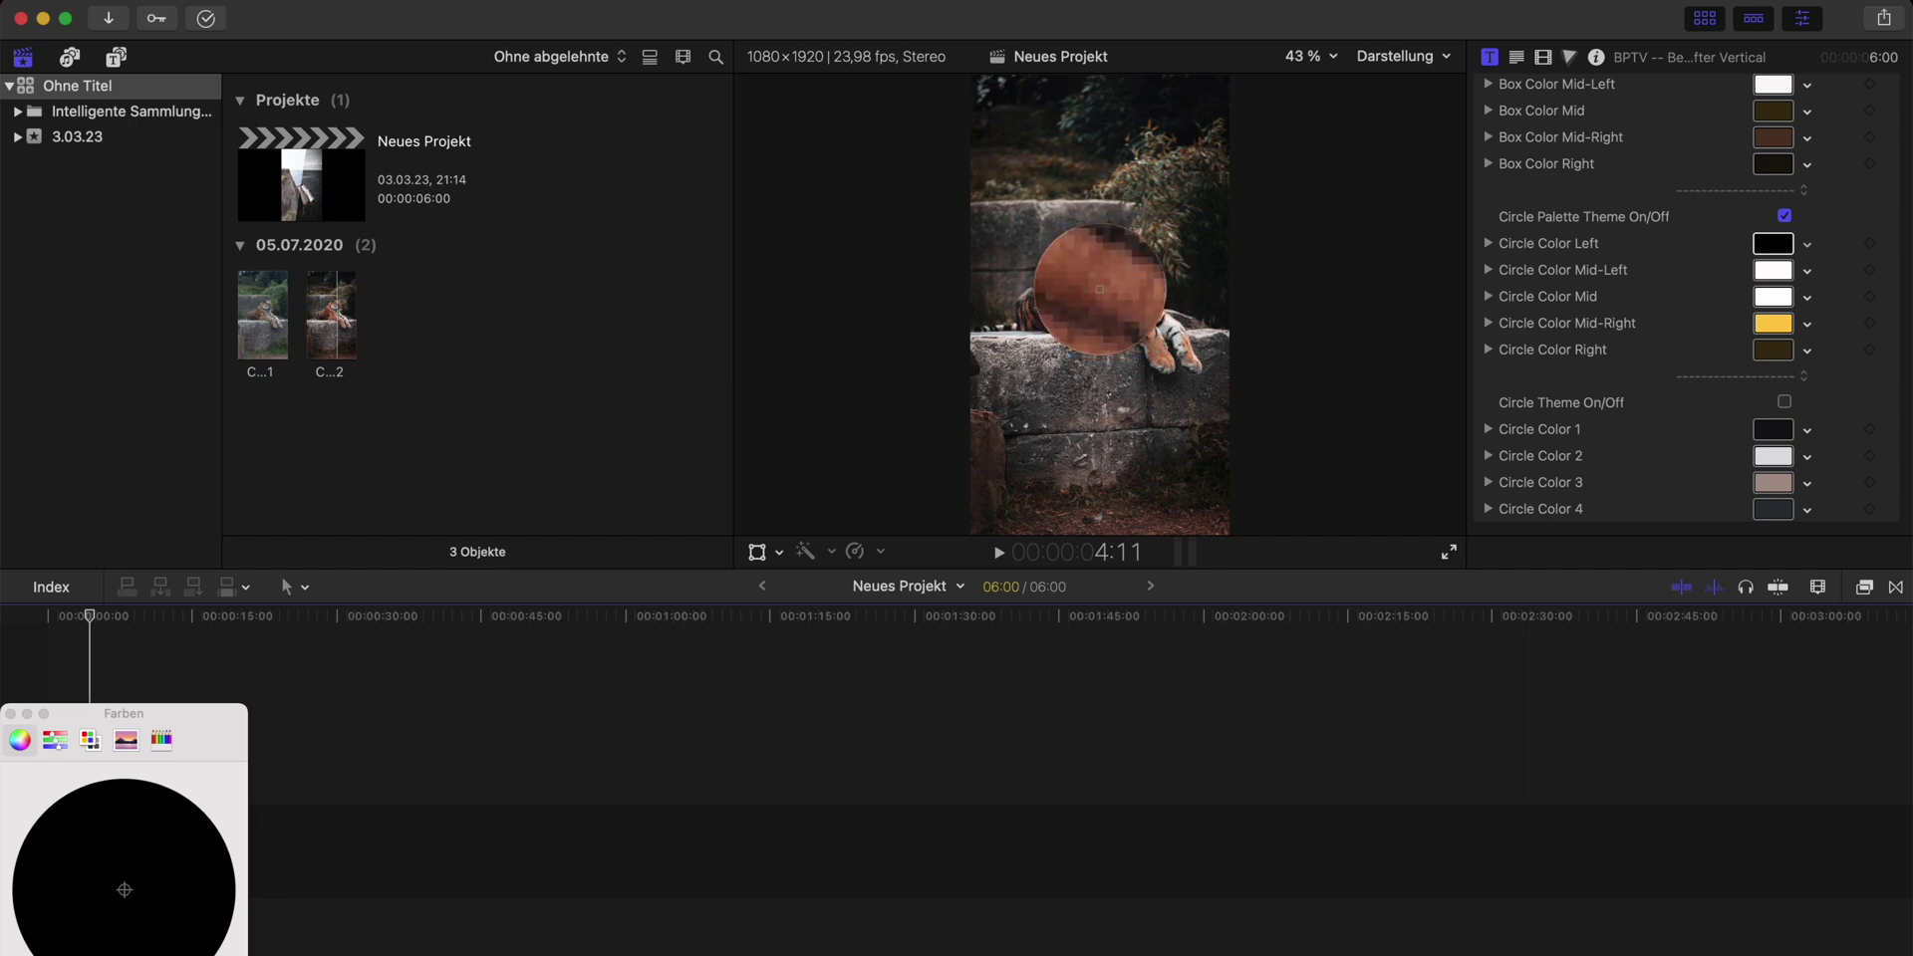
pyautogui.click(1099, 290)
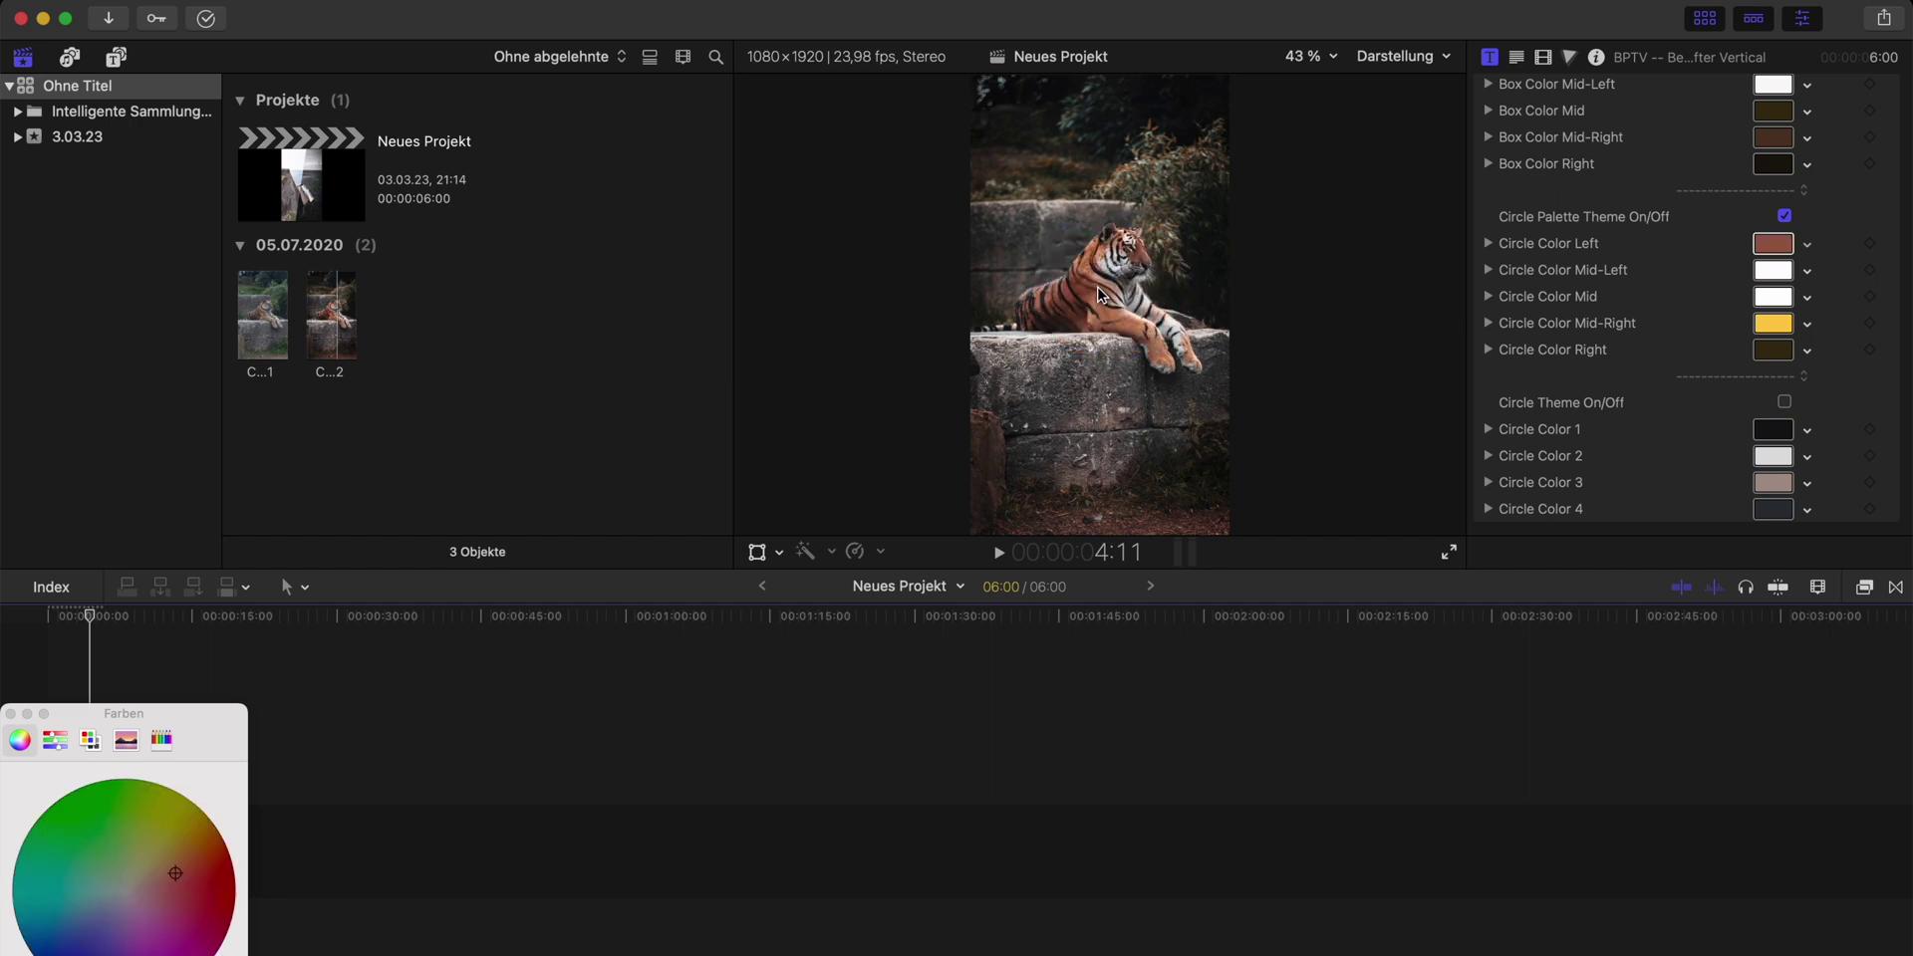
# Sample light grey, dark brown, dark grey and grey-green from the tiger for the remaining circle colours
pyautogui.click(1774, 270)
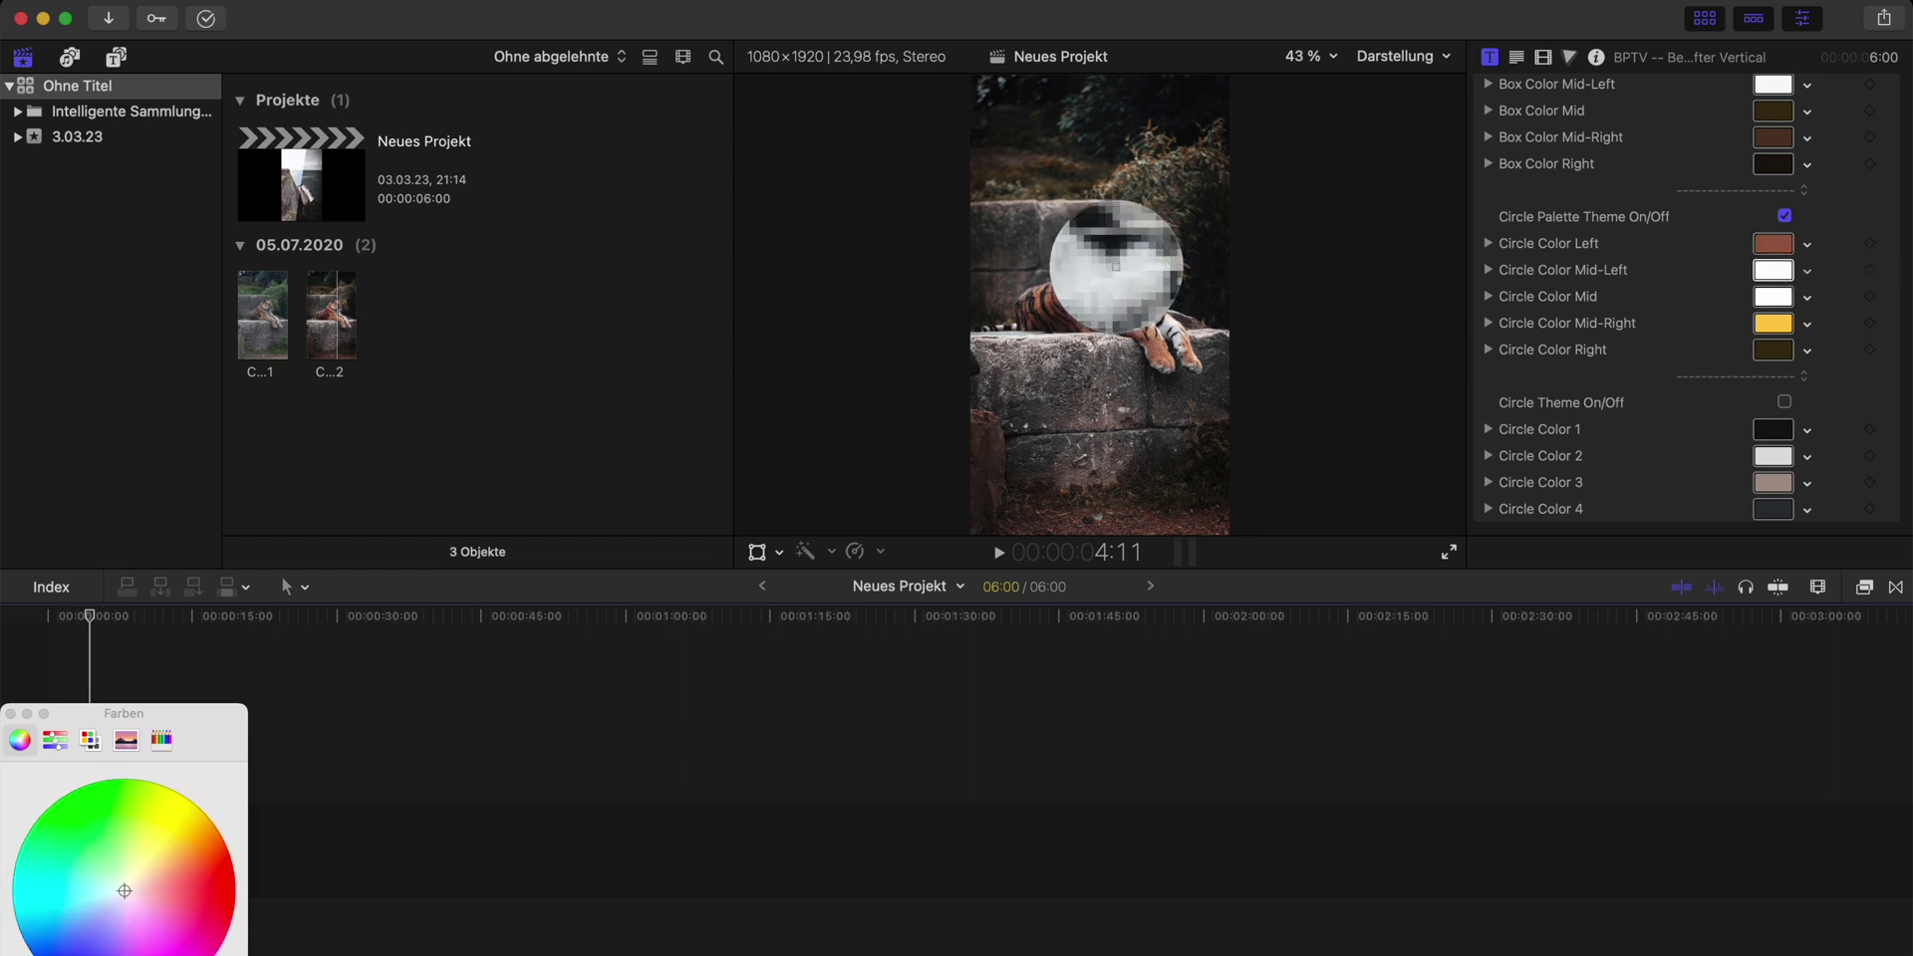
pyautogui.click(1116, 268)
pyautogui.click(1773, 296)
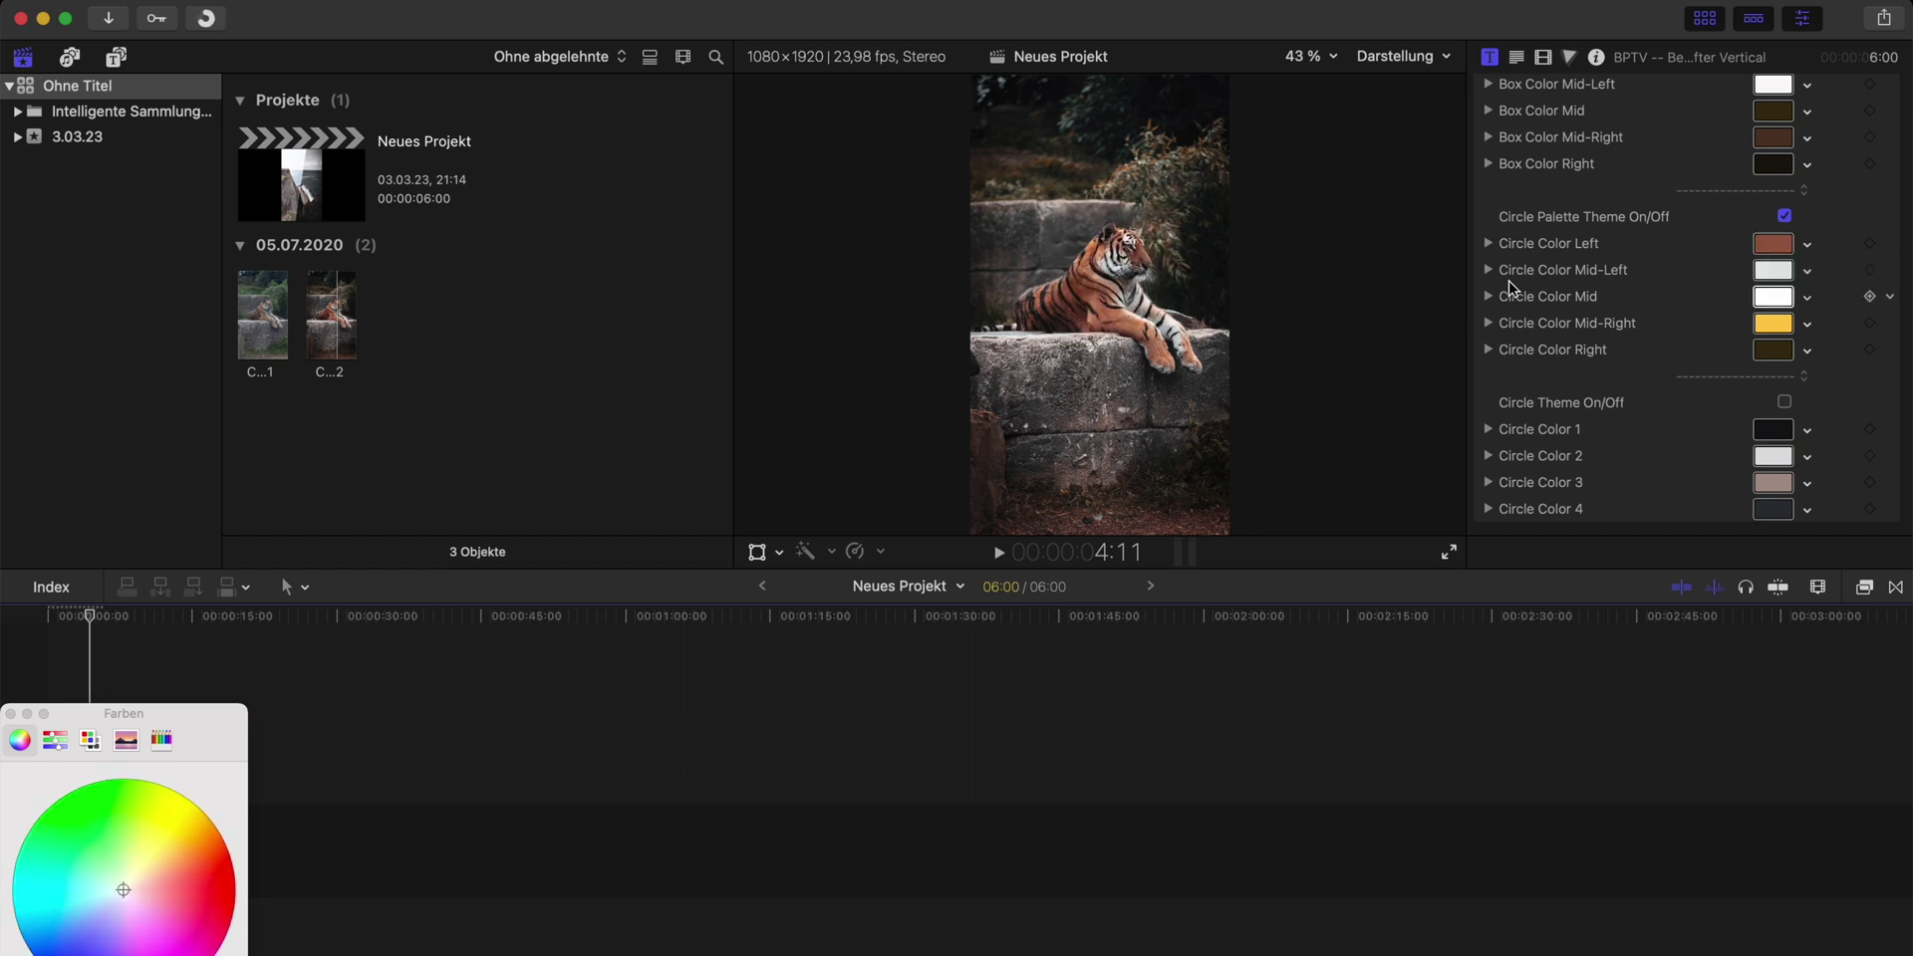
pyautogui.click(1164, 213)
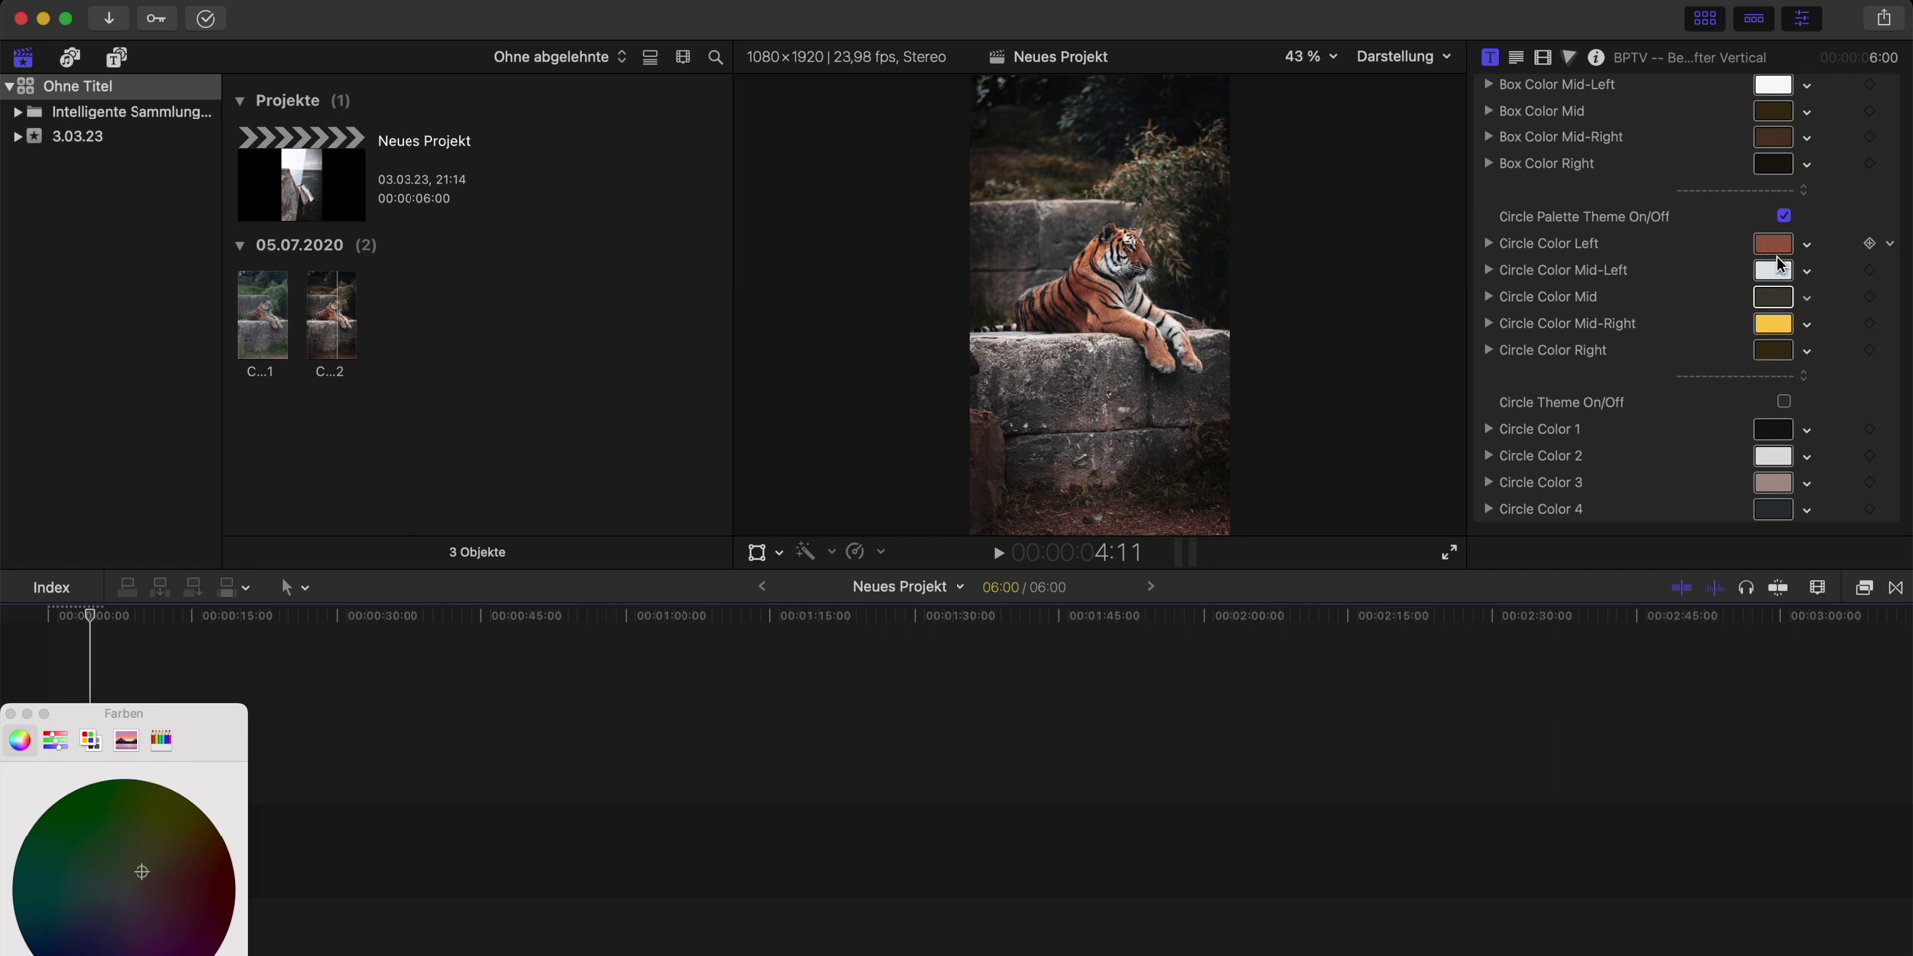
pyautogui.click(1773, 324)
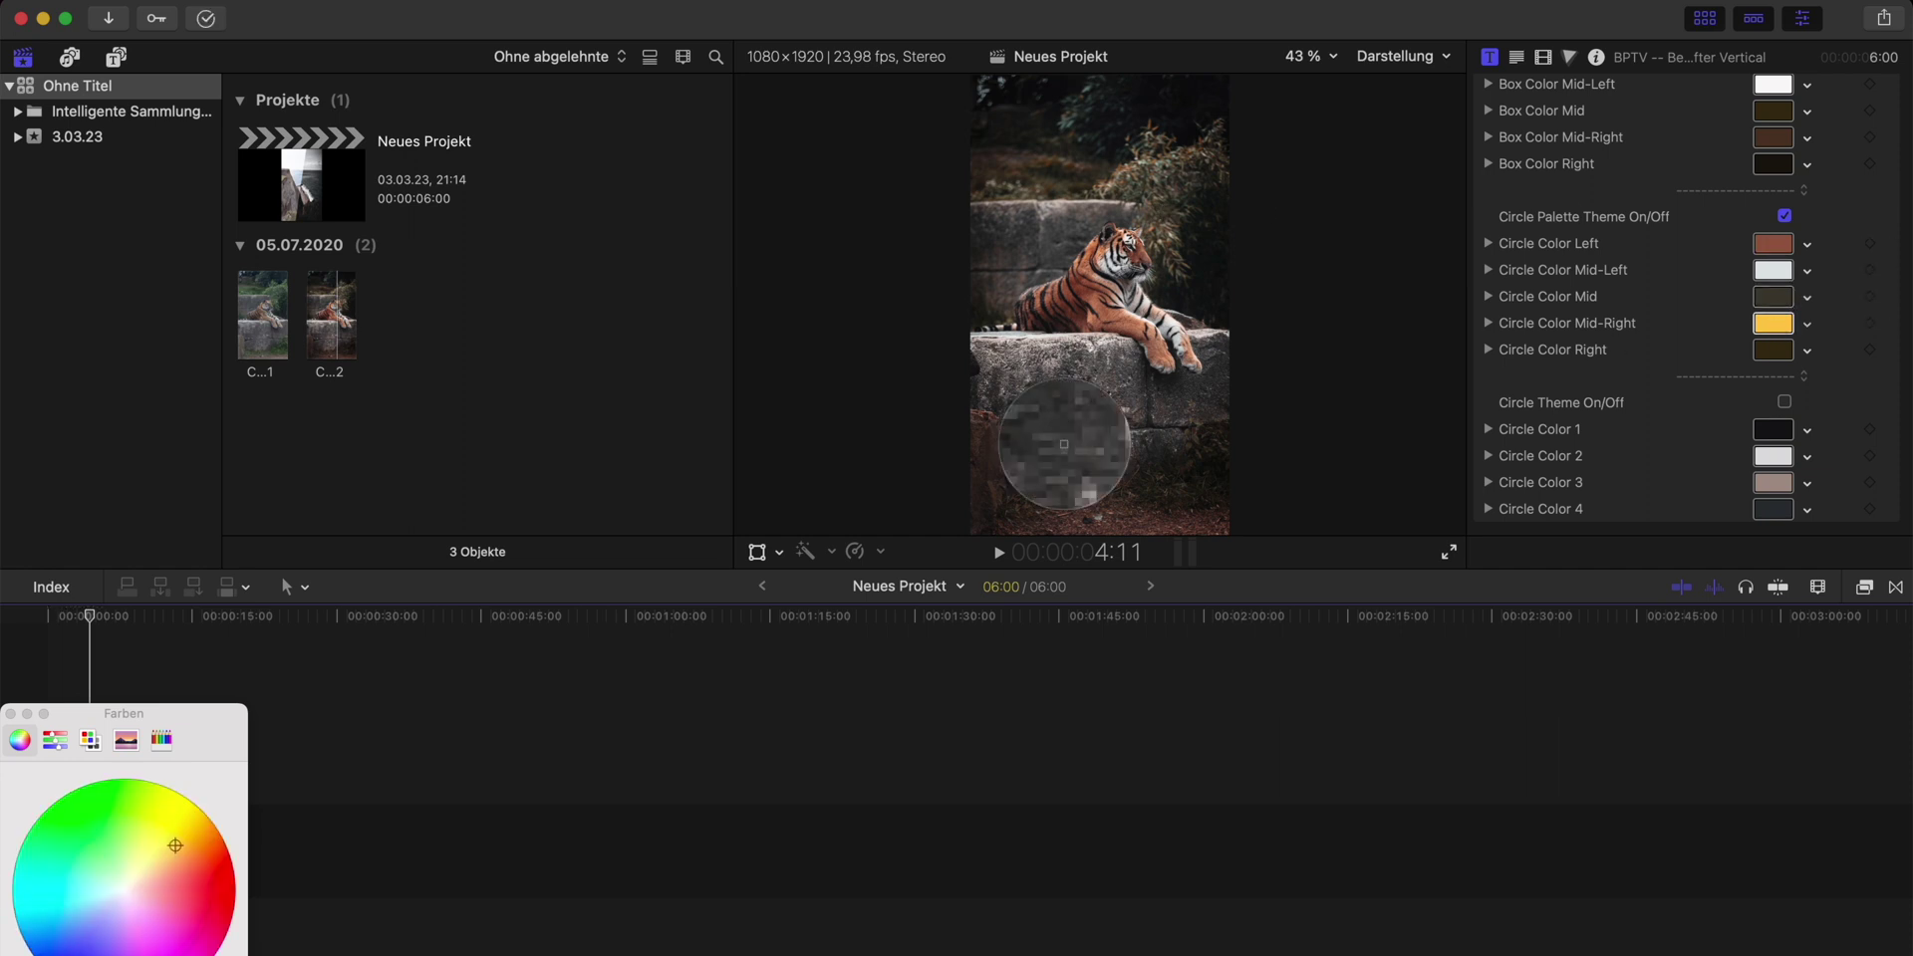
pyautogui.click(1066, 443)
pyautogui.click(1077, 196)
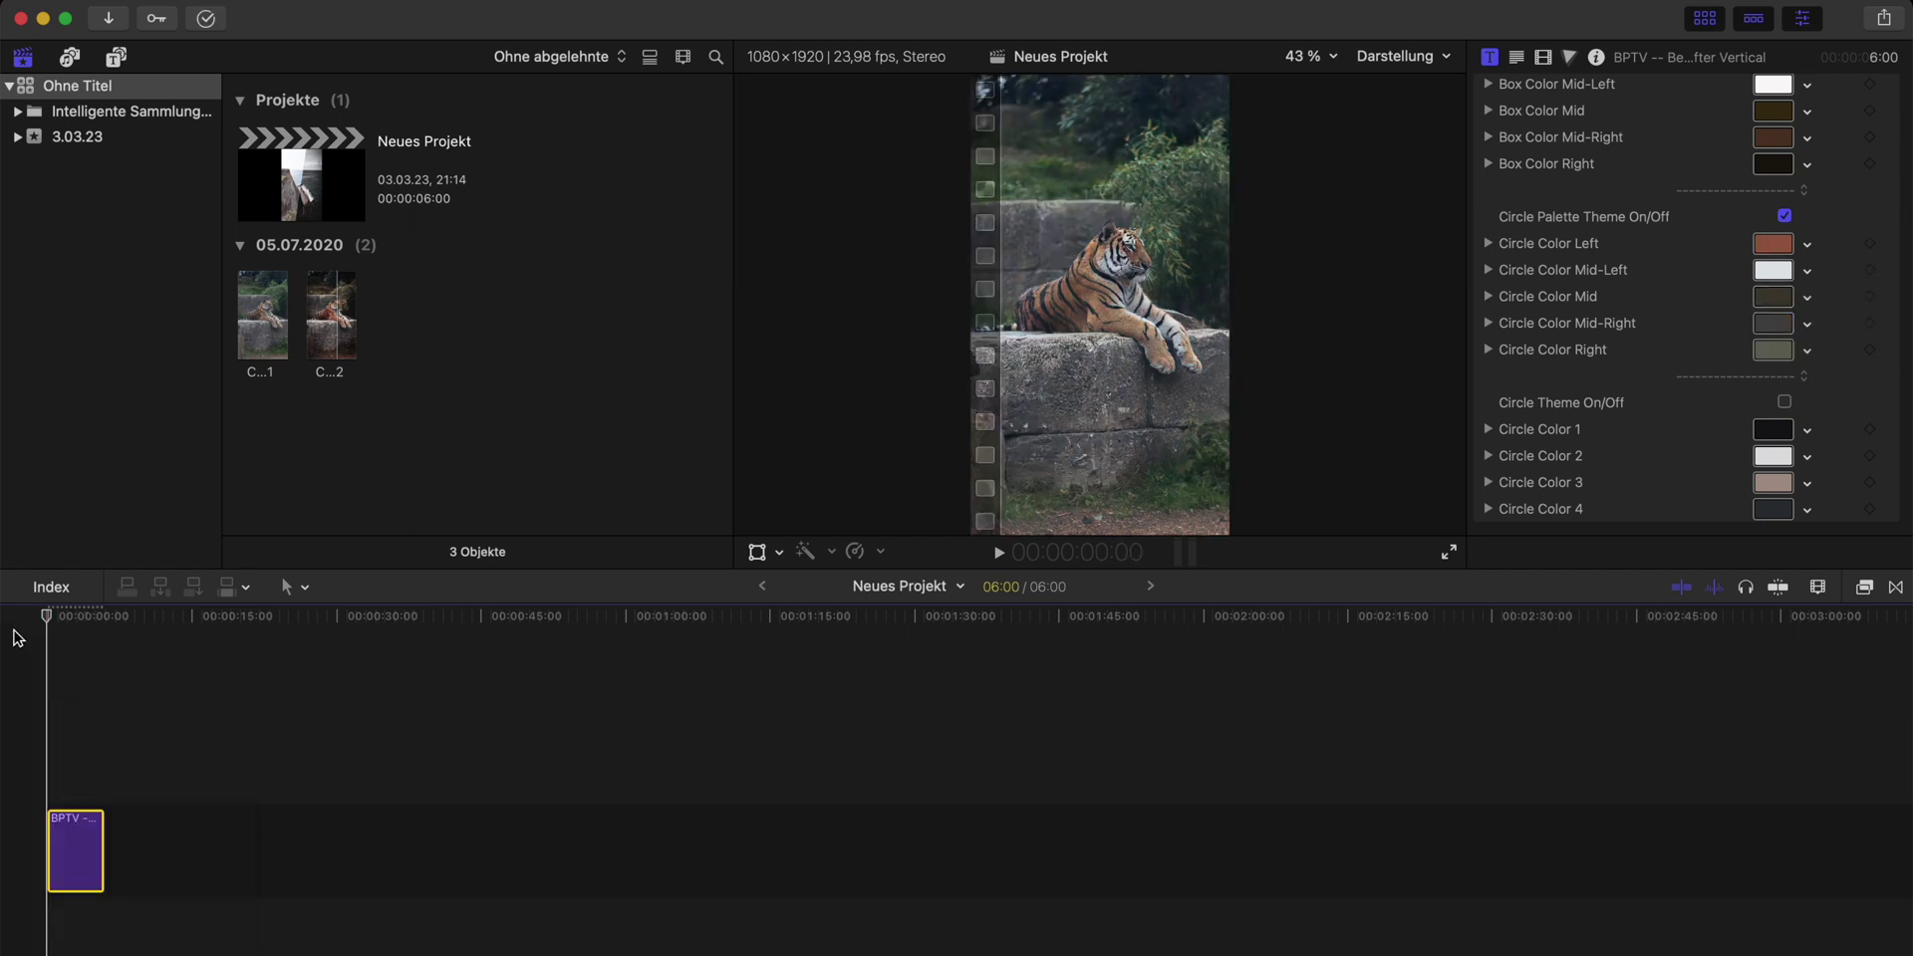
pyautogui.press('space')
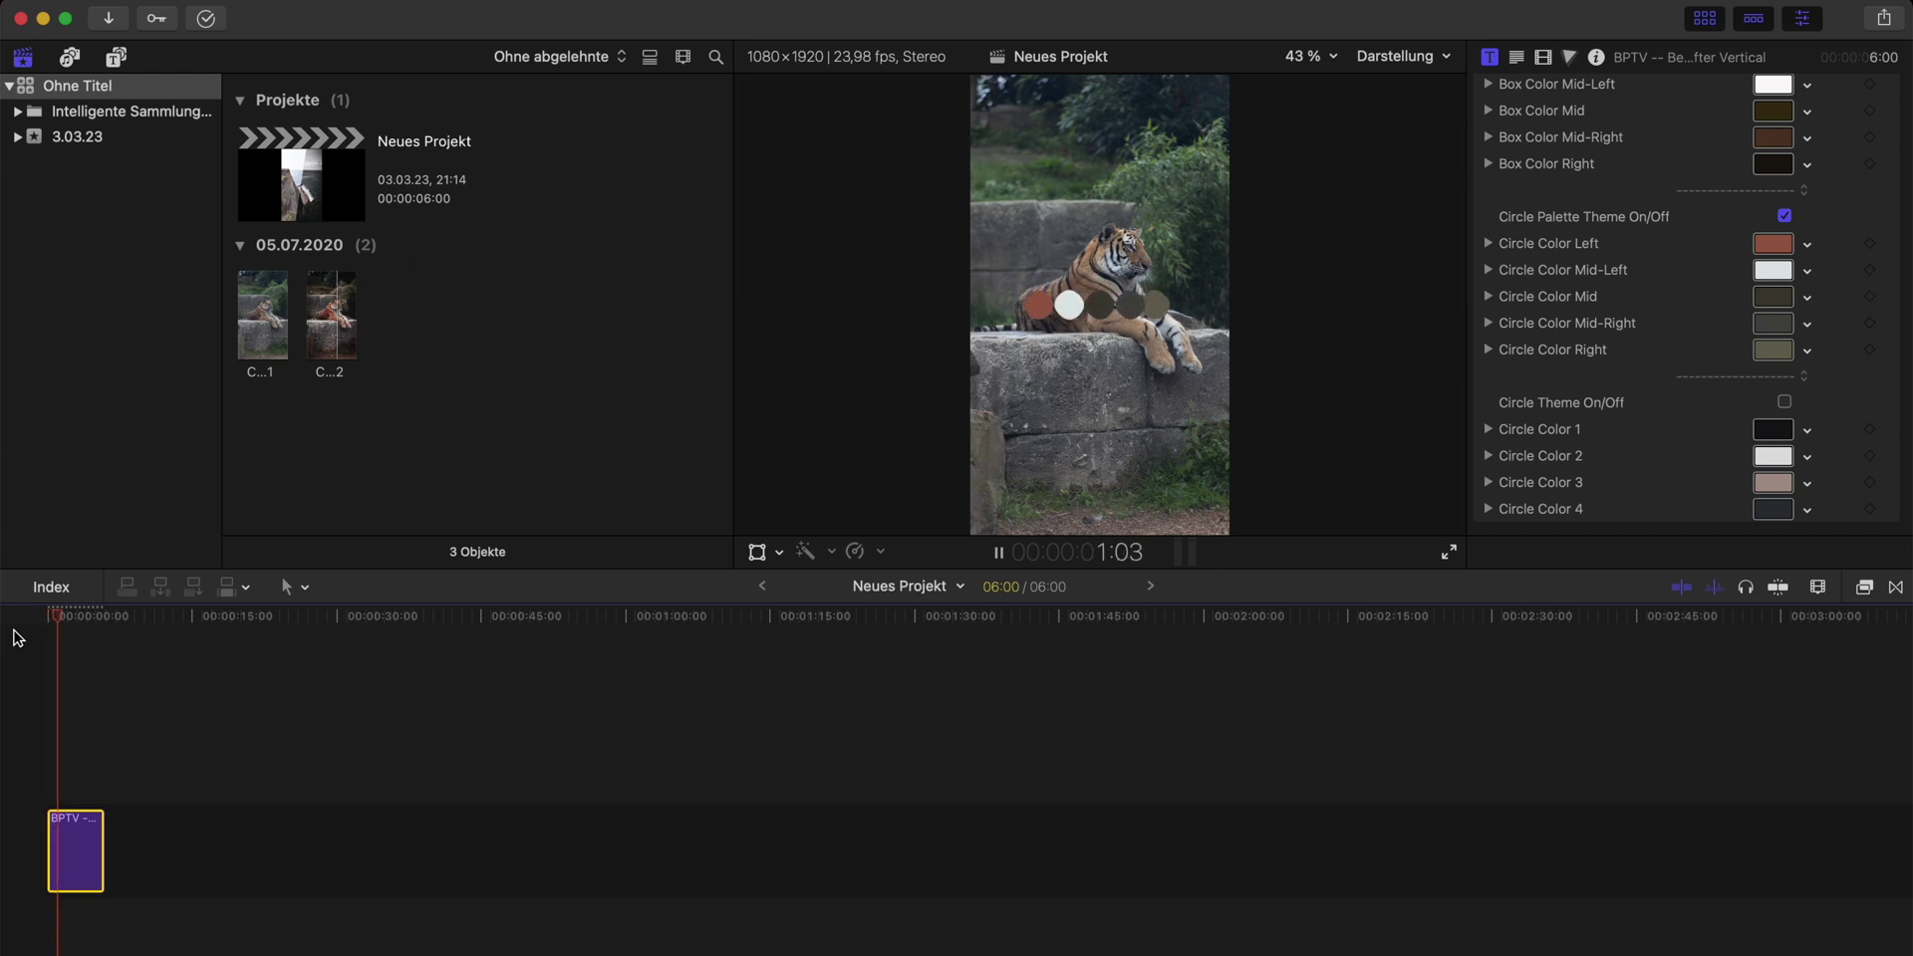